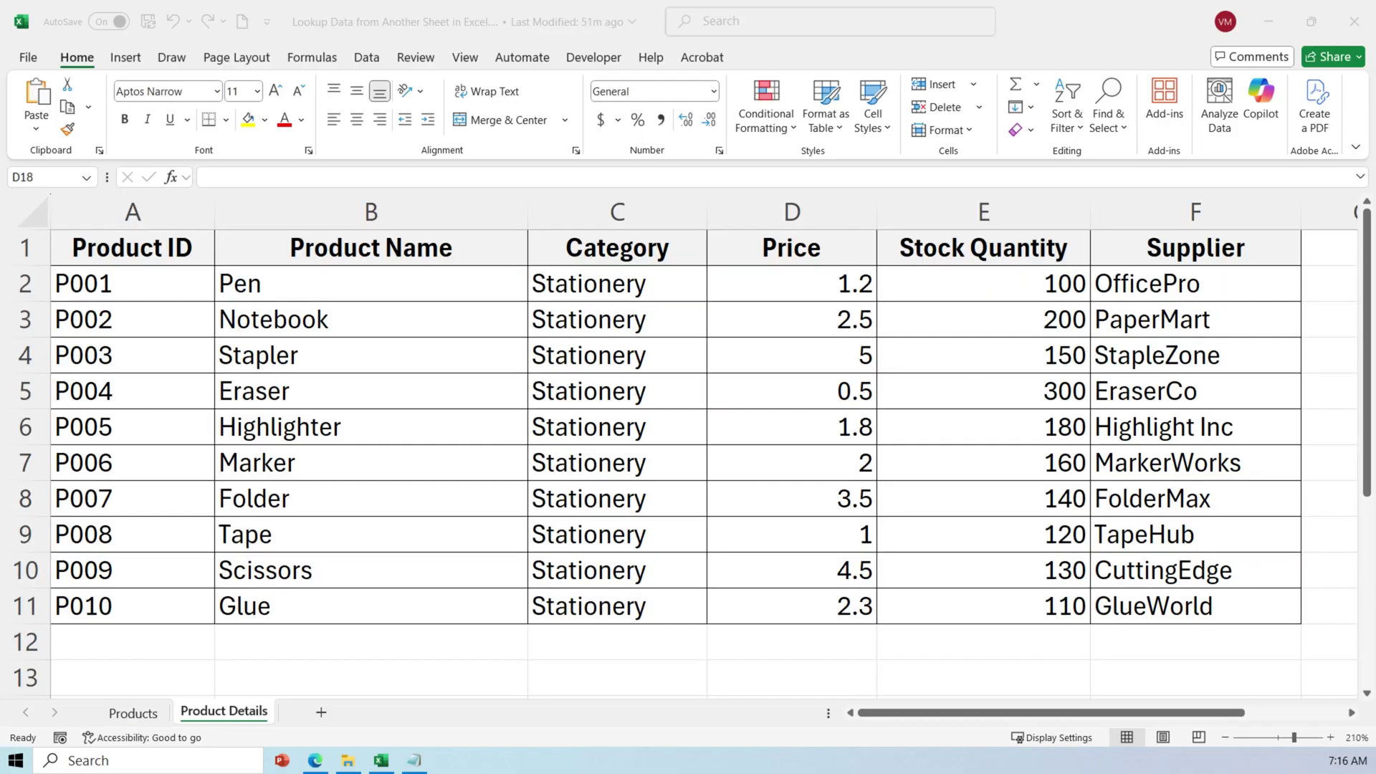
Fill B2:C3 with VLOOKUPs on 'Product Details'!A:D (columns 2 and 4), returning Eraser/0.5 and Tape/1
{"action": "left_click_drag", "start_coordinate": [139, 250], "coordinate": [152, 606]}
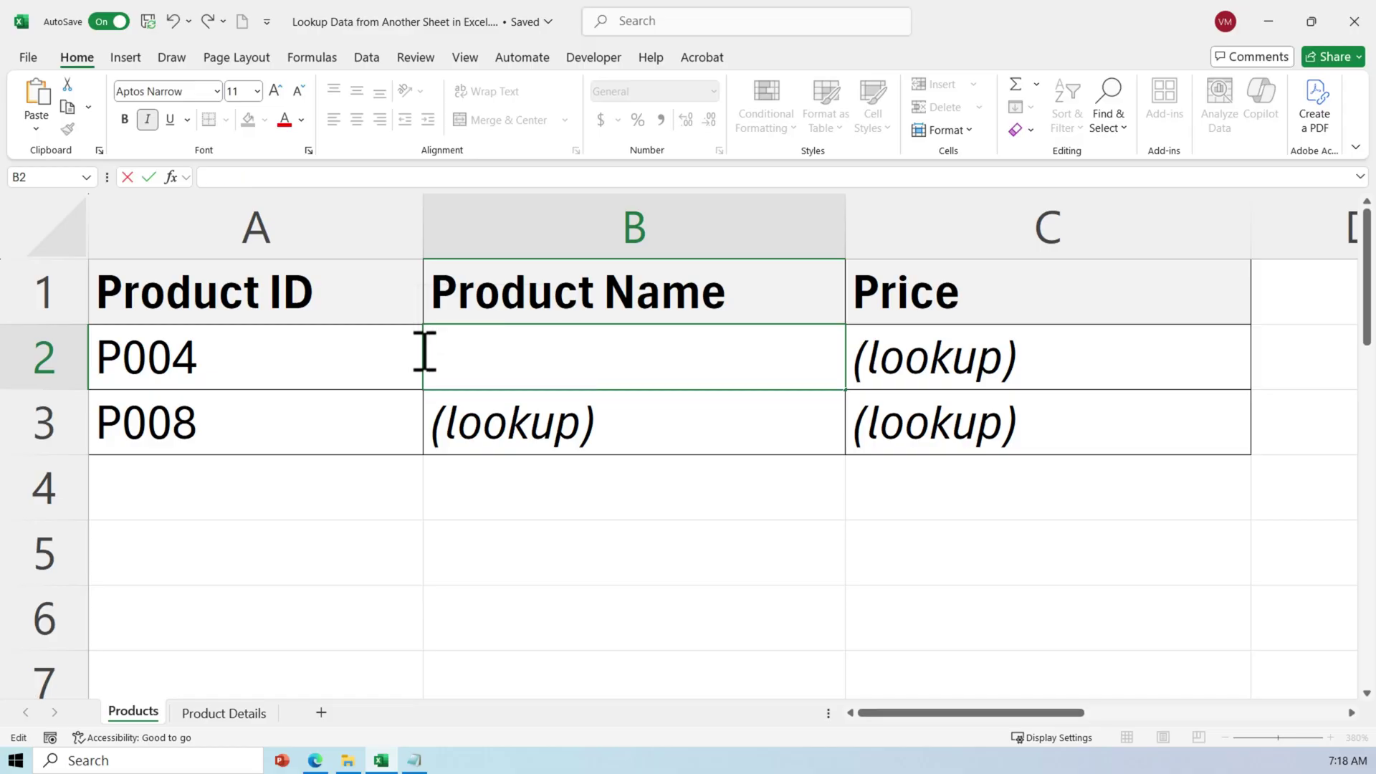
{"action": "type", "text": "=VLOOKUP(A2, 'Product Details'!A:D, 2, FALSE)"}
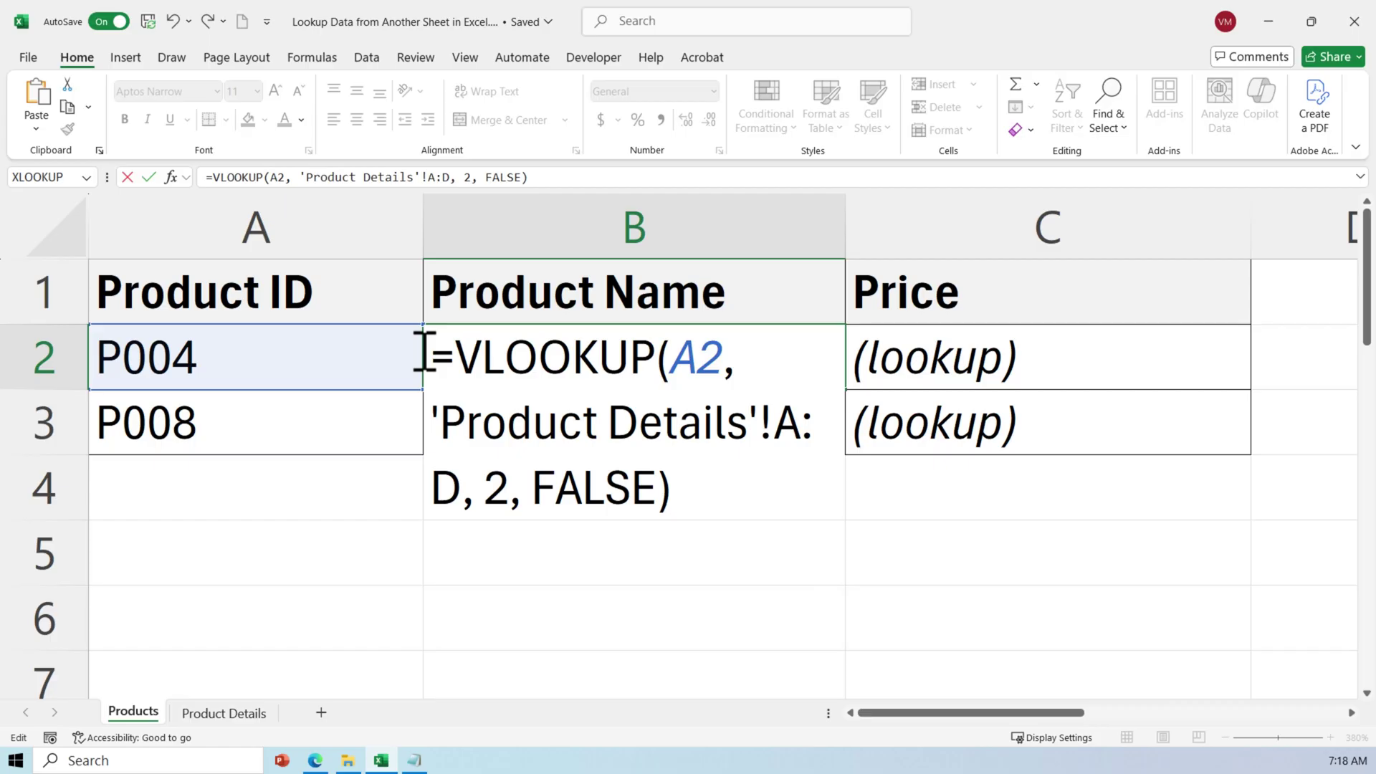
{"action": "key", "text": "Return"}
{"action": "left_click", "coordinate": [833, 351]}
{"action": "type", "text": "=VLOOKUP(A2, 'Product Details'!A:D, 4, FALSE)"}
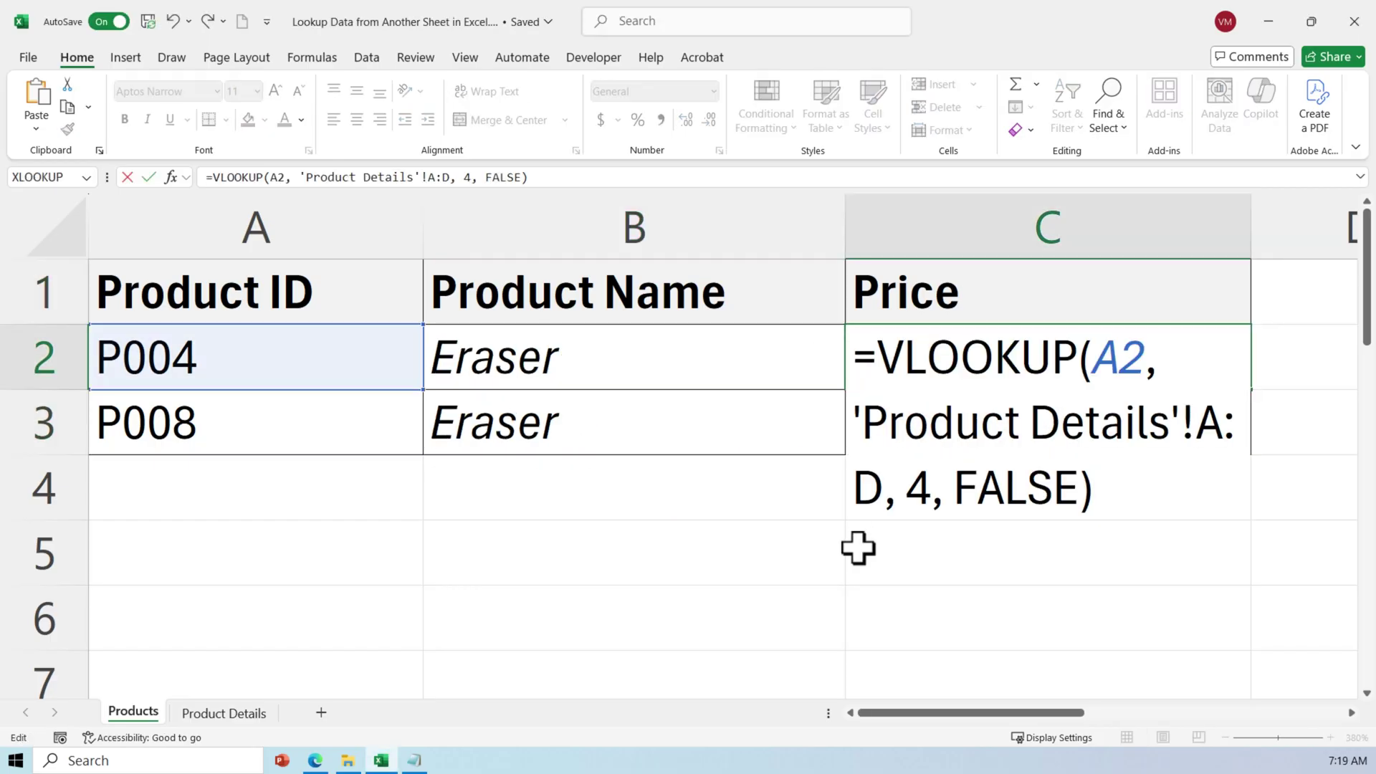
{"action": "key", "text": "Return"}
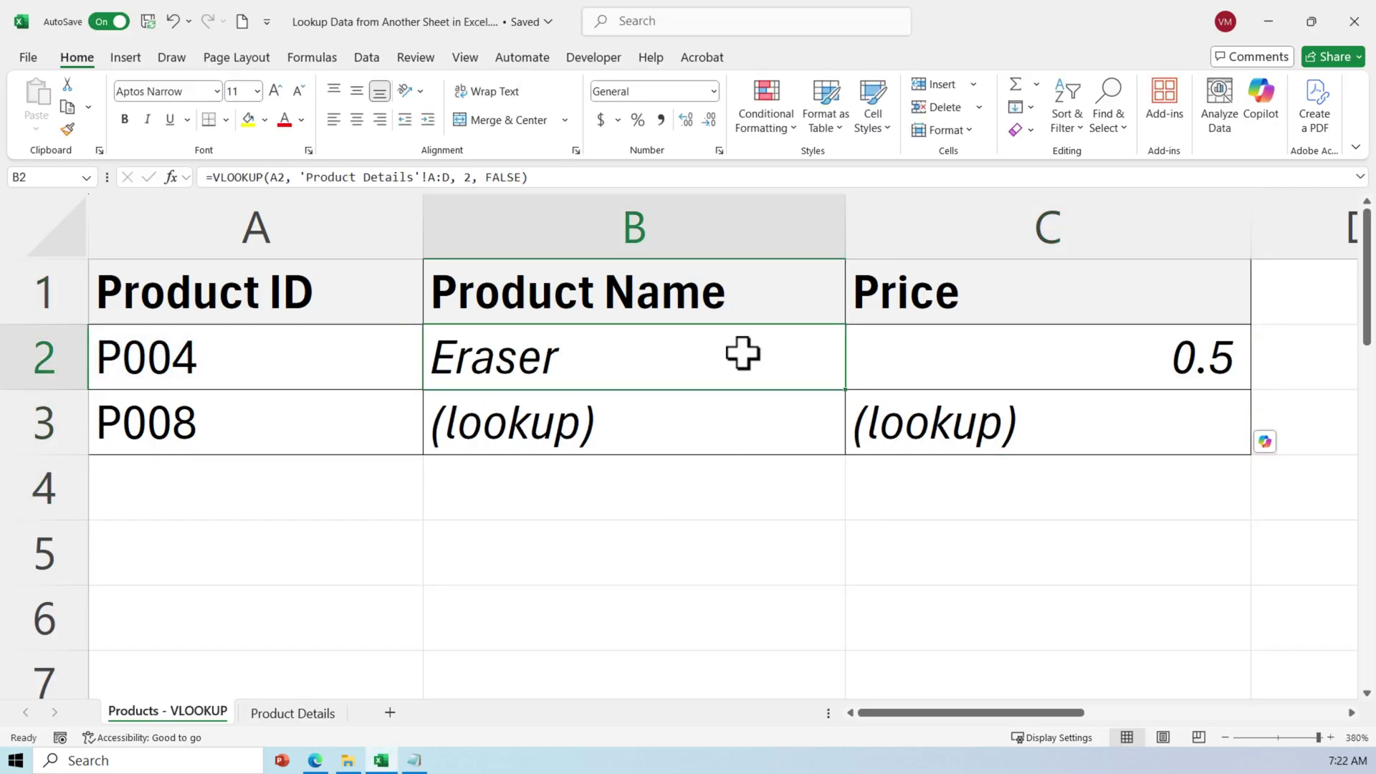
{"action": "left_click_drag", "start_coordinate": [743, 353], "coordinate": [1121, 378]}
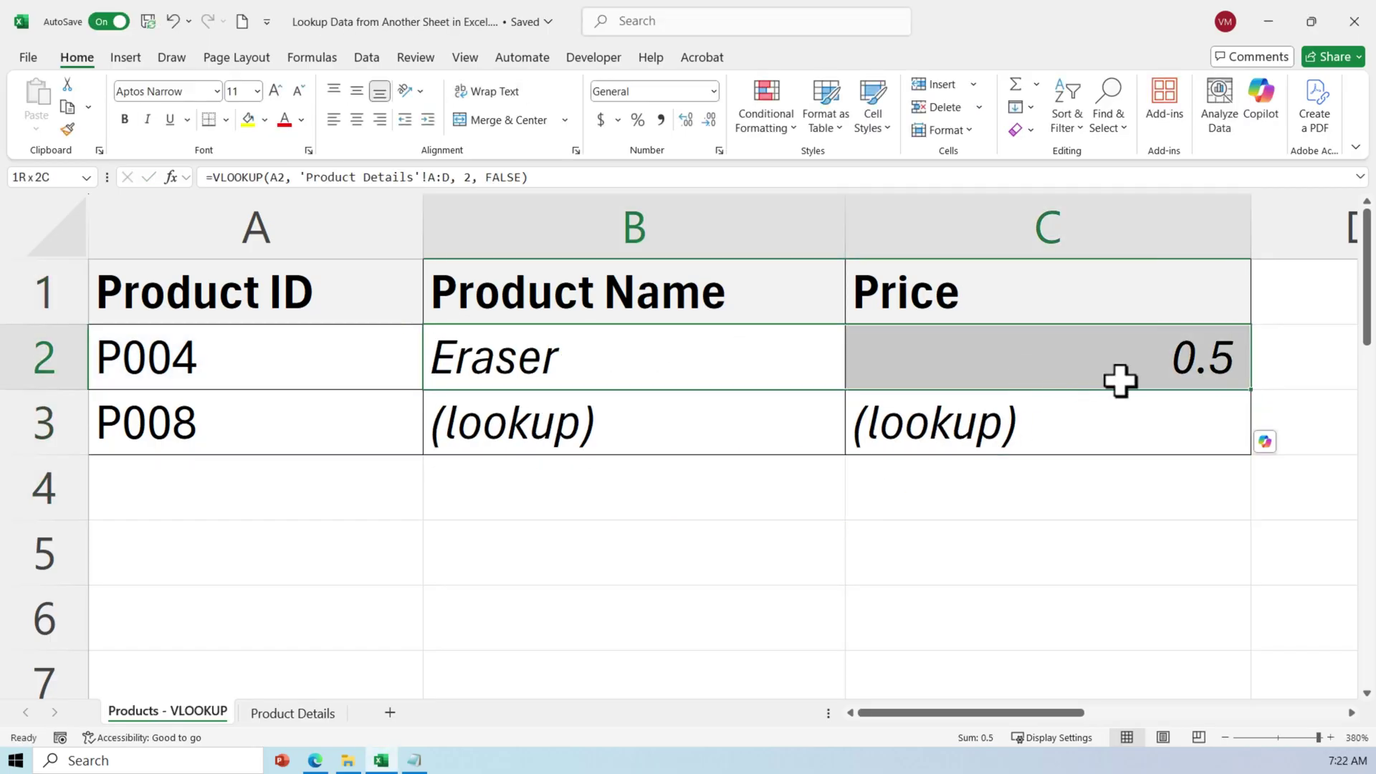
{"action": "left_click_drag", "start_coordinate": [1253, 390], "coordinate": [1253, 435]}
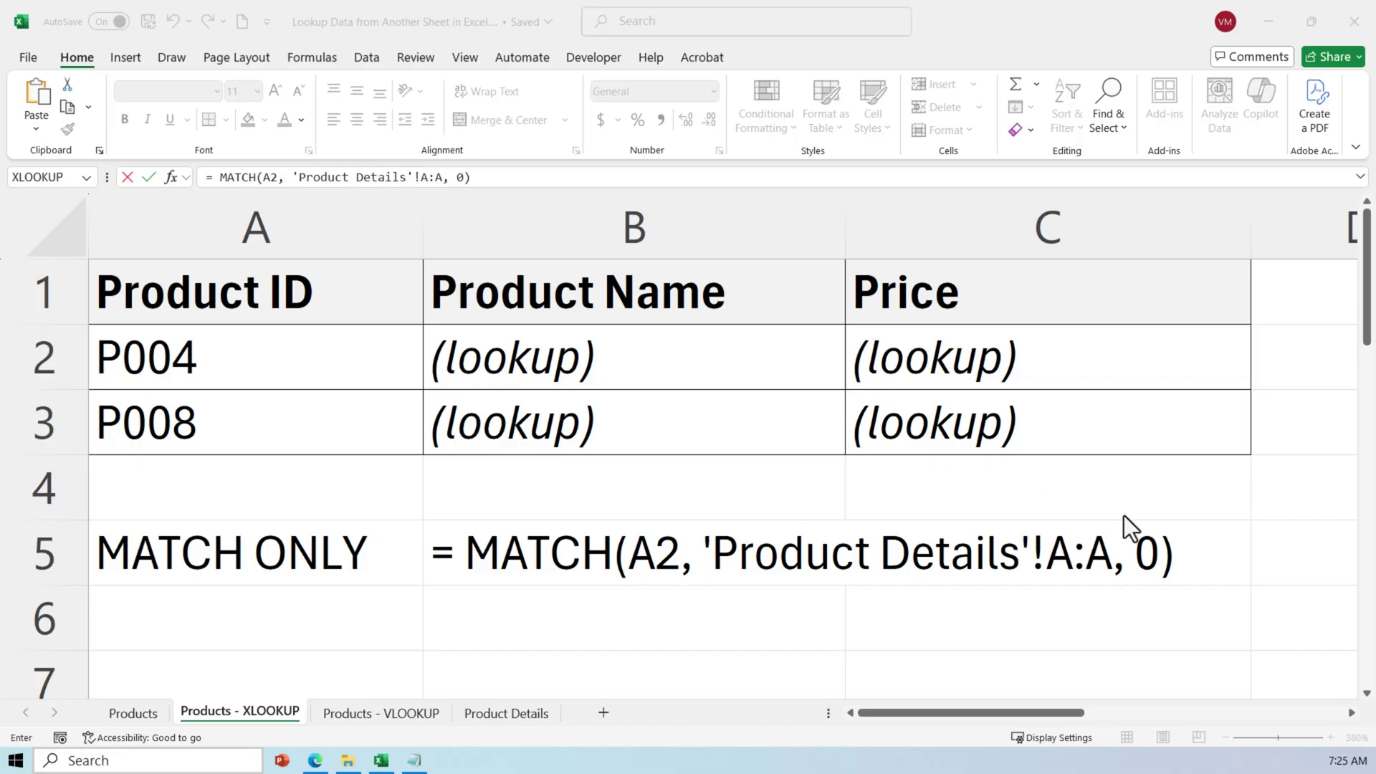
Commit the MATCH formula in B5 and verify that row 5 of Product Details holds P004
{"action": "left_click", "coordinate": [1211, 556]}
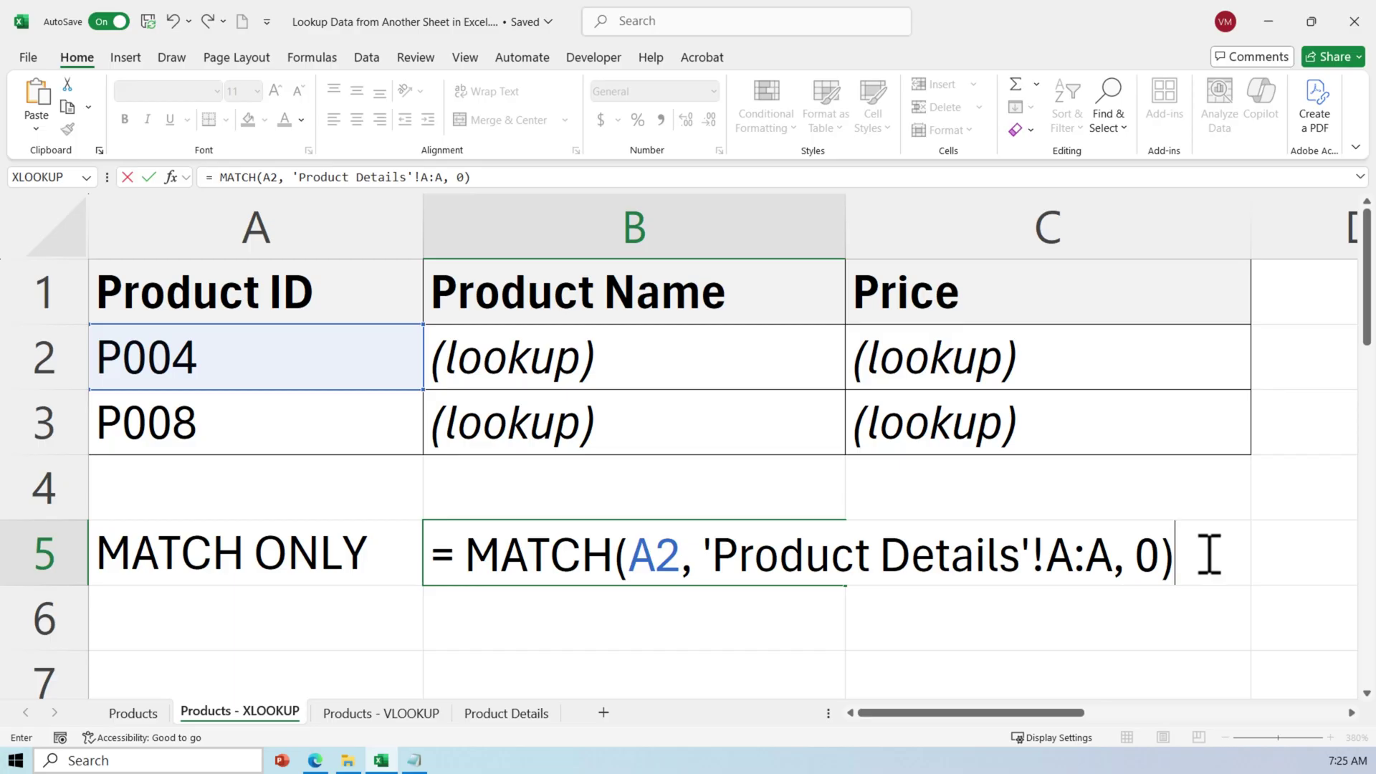
{"action": "key", "text": "Return"}
{"action": "left_click", "coordinate": [506, 712]}
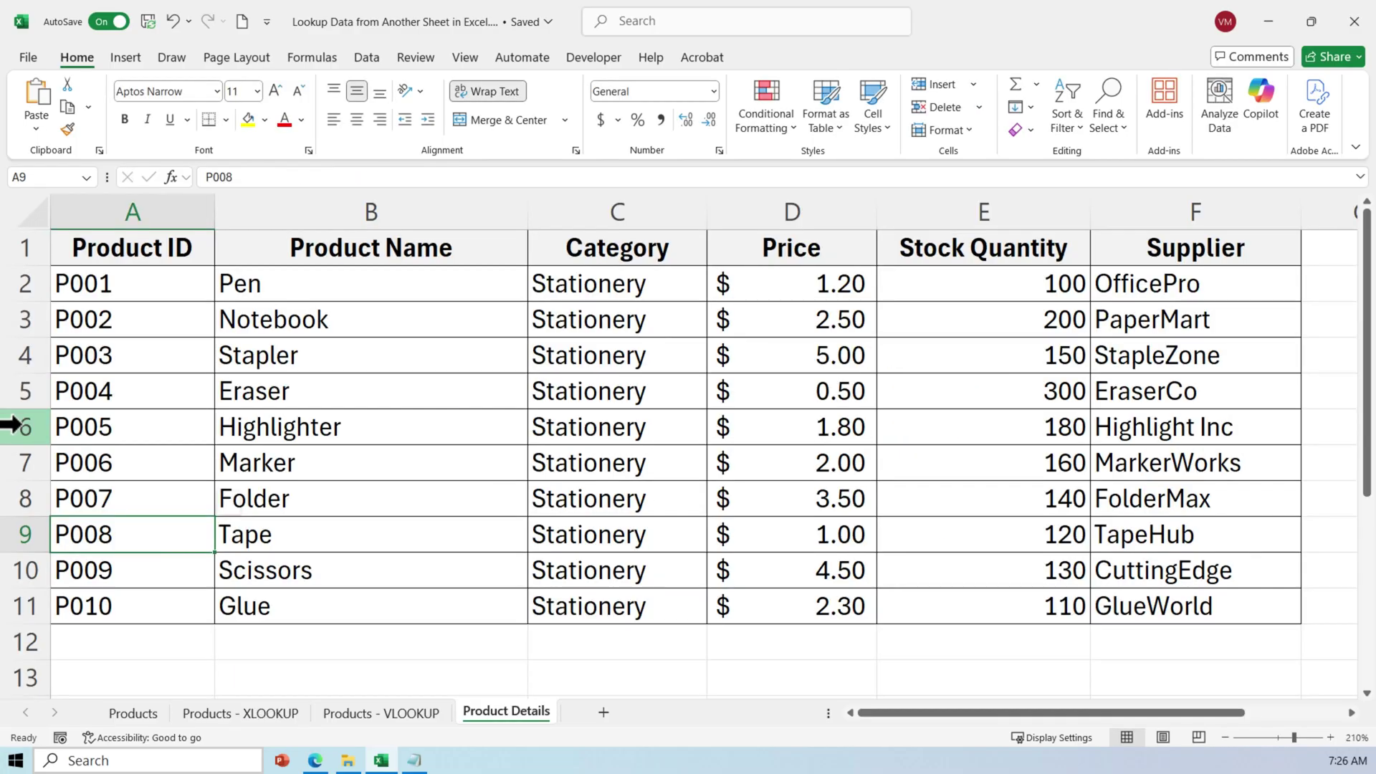
{"action": "left_click", "coordinate": [20, 395]}
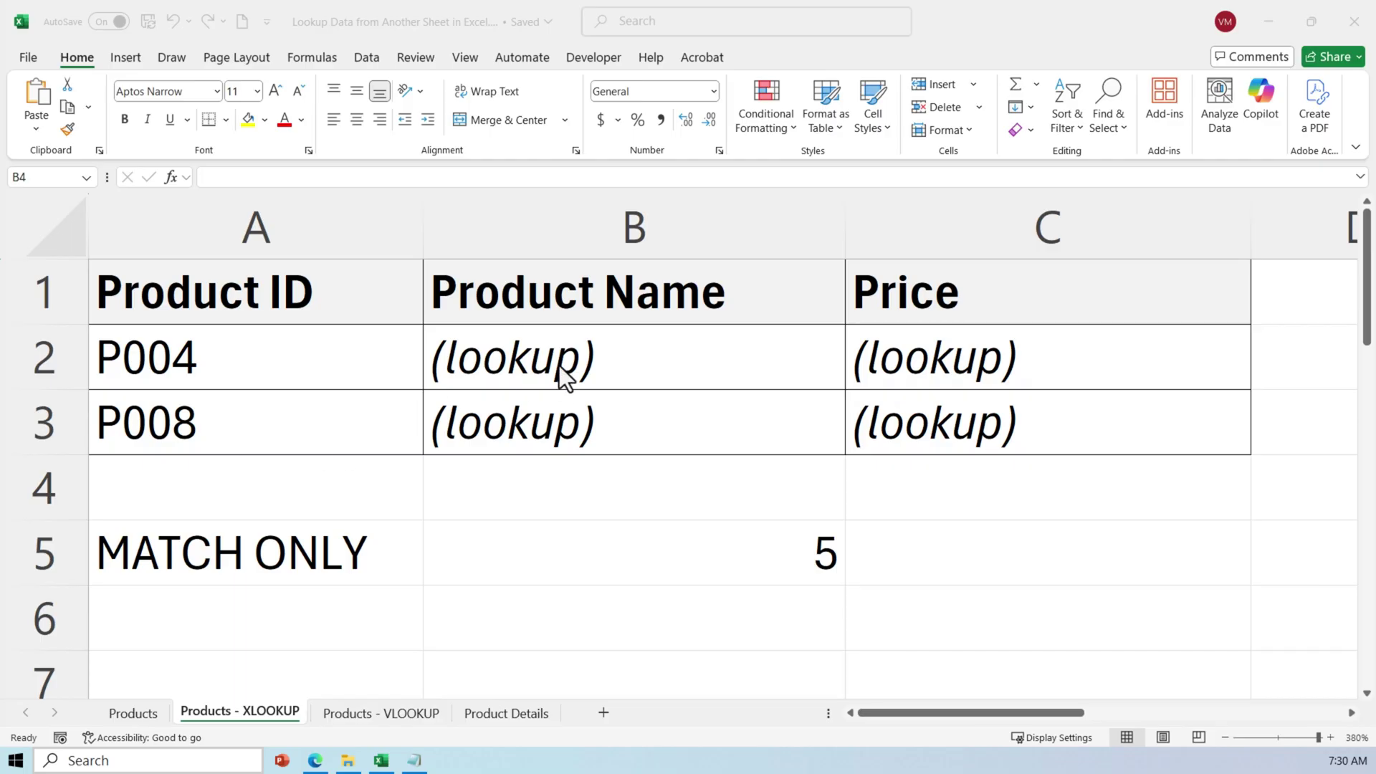
Replace the B2 and C2 placeholders with INDEX/MATCH formulas and fill them down to P008's row
{"action": "double_click", "coordinate": [584, 358]}
{"action": "left_click_drag", "start_coordinate": [593, 359], "coordinate": [402, 358]}
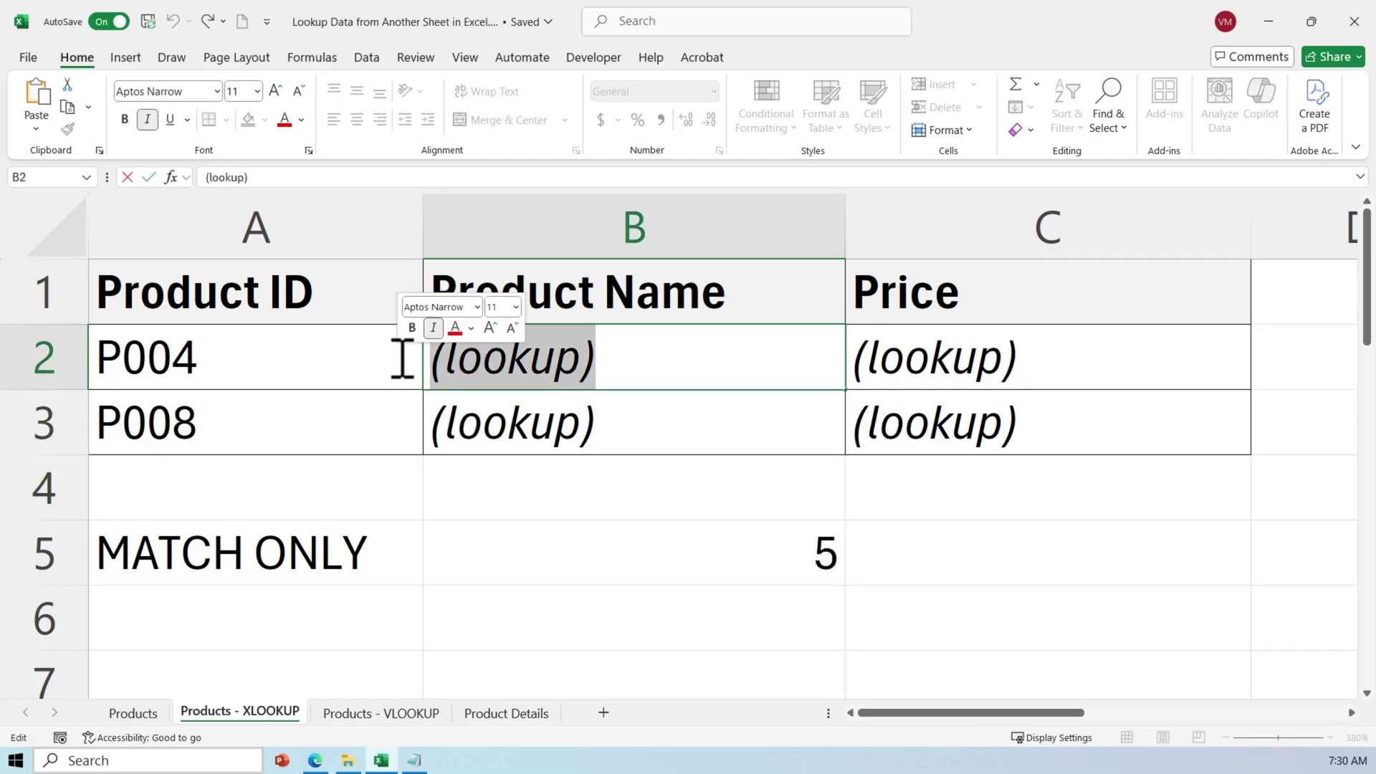
{"action": "type", "text": "=INDEX('Product Details'!B:B, MATCH(A2, 'Product Details'!A:A, 0))"}
{"action": "key", "text": "Return"}
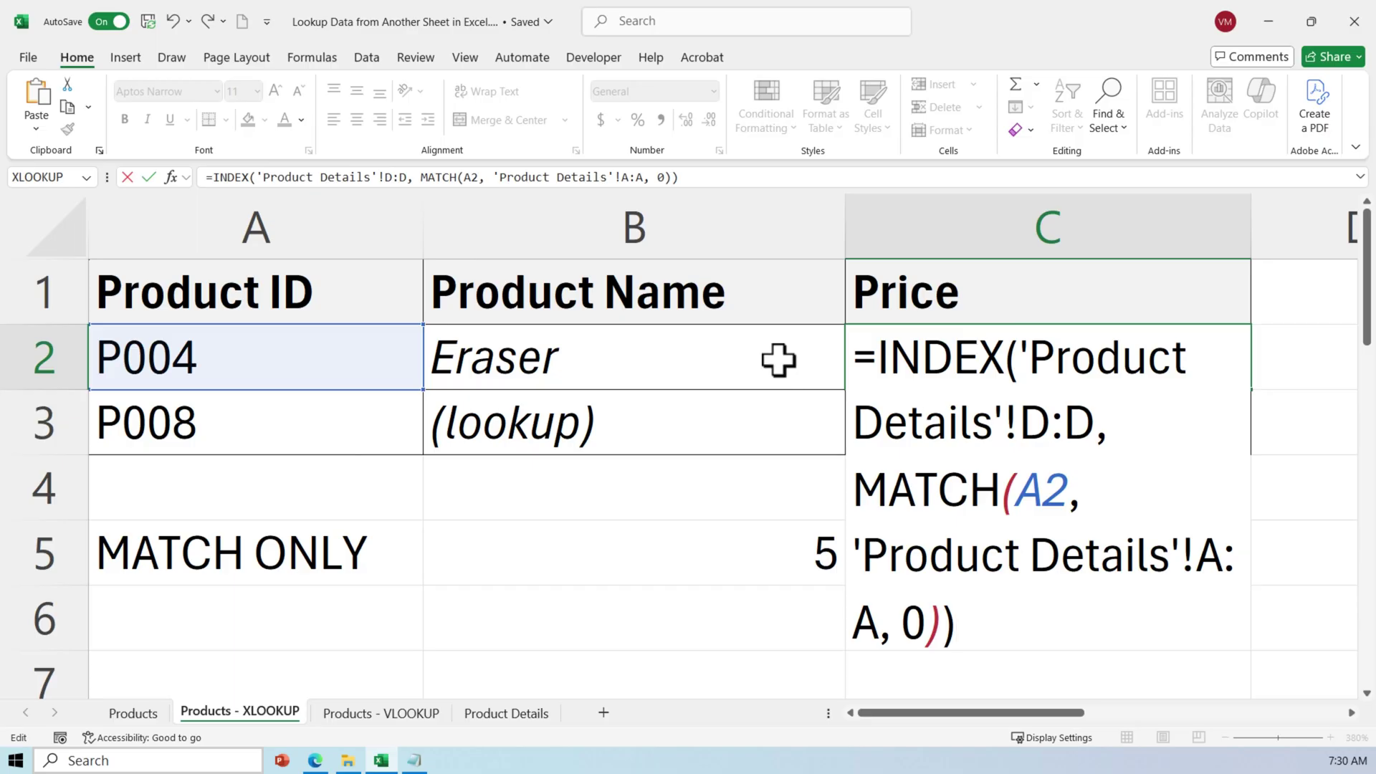
{"action": "key", "text": "Return"}
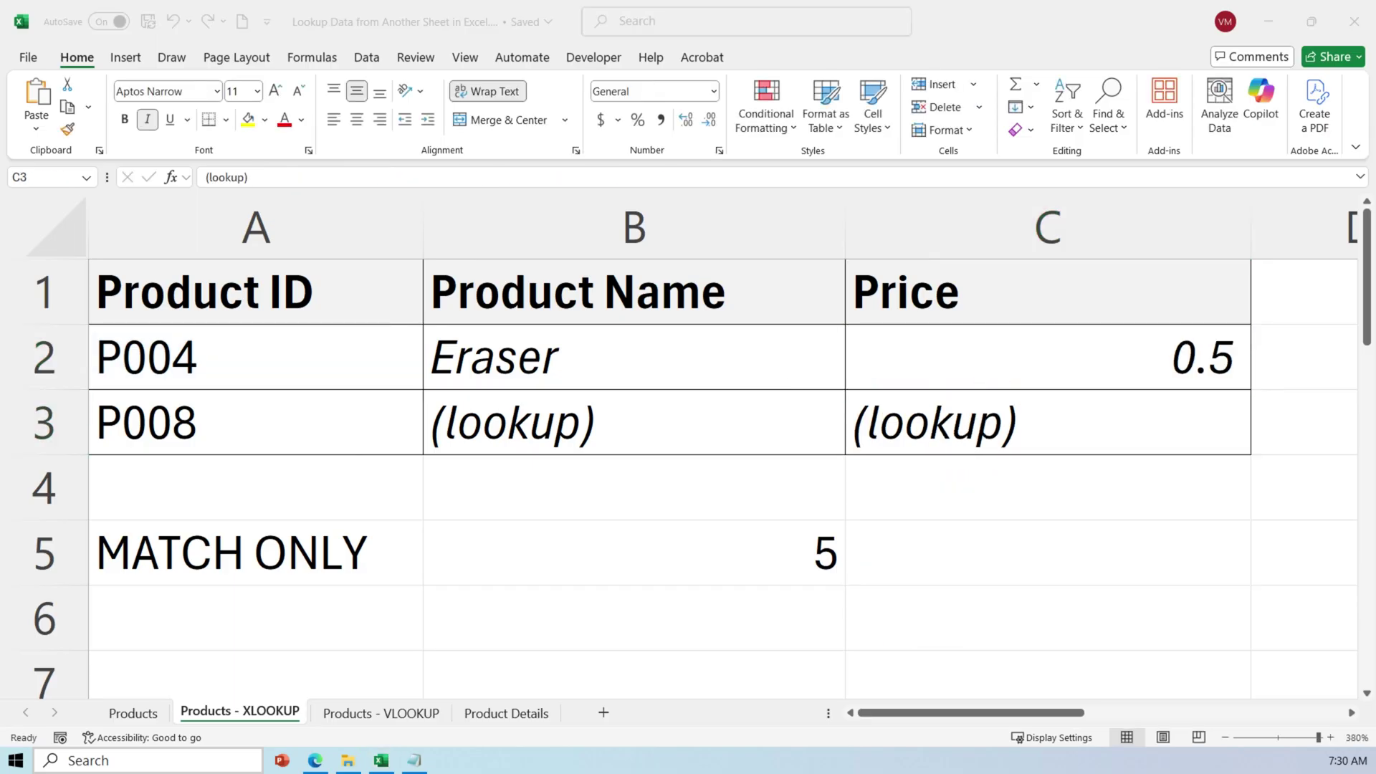
{"action": "left_click_drag", "start_coordinate": [501, 357], "coordinate": [1247, 454]}
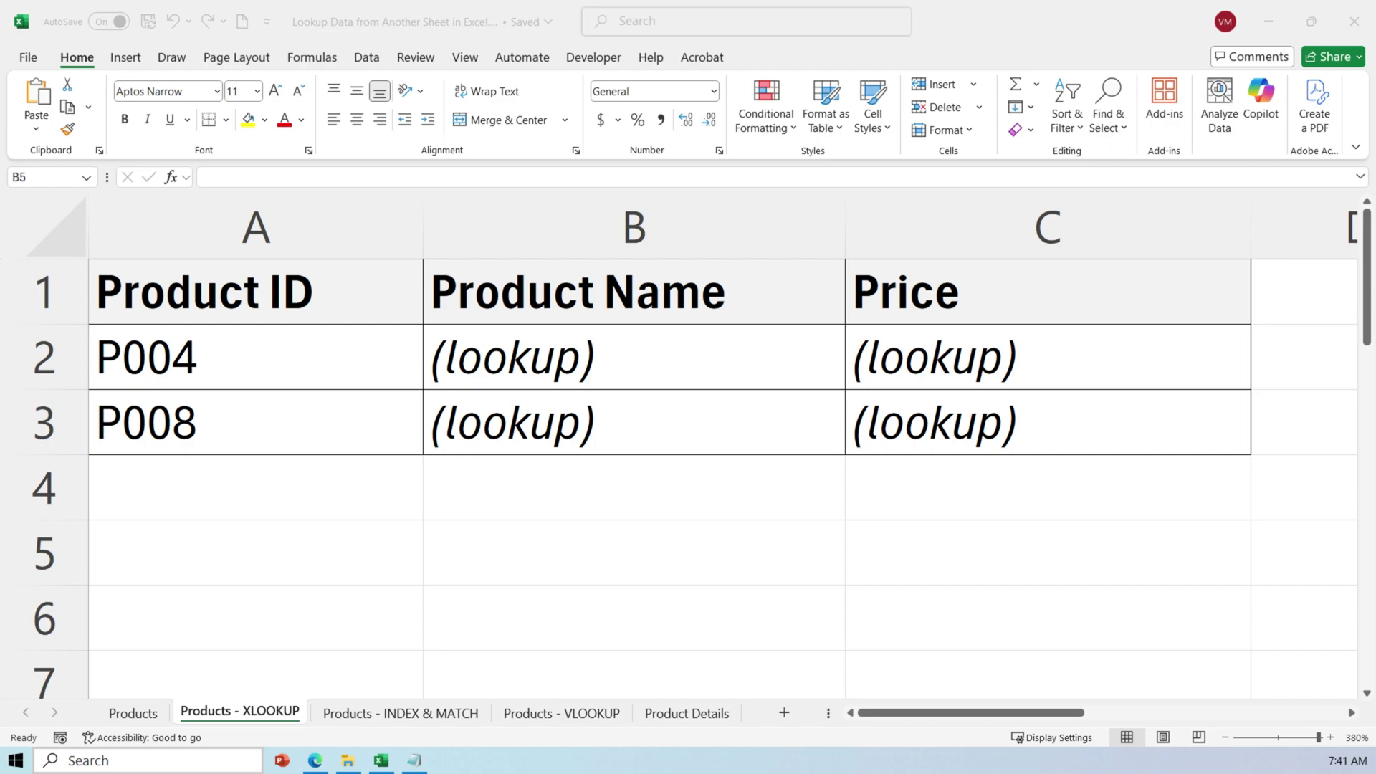
Replace the B2 and C2 placeholders with XLOOKUP formulas so P004 returns Eraser and 0.5
{"action": "double_click", "coordinate": [575, 354]}
{"action": "left_click_drag", "start_coordinate": [605, 356], "coordinate": [418, 357]}
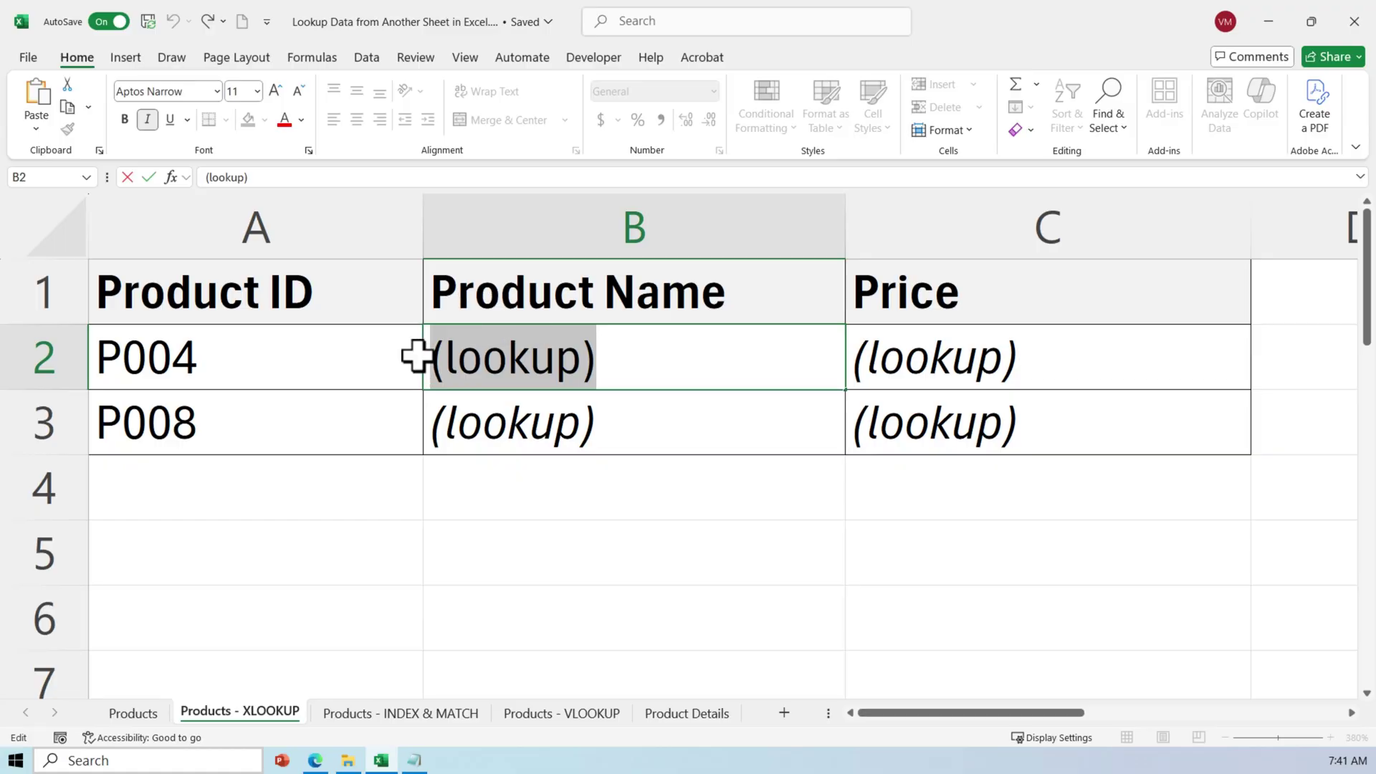
{"action": "type", "text": "=XLOOKUP(A2, 'Product Details'!A:A, 'Product Details'!B:B)"}
{"action": "key", "text": "Return"}
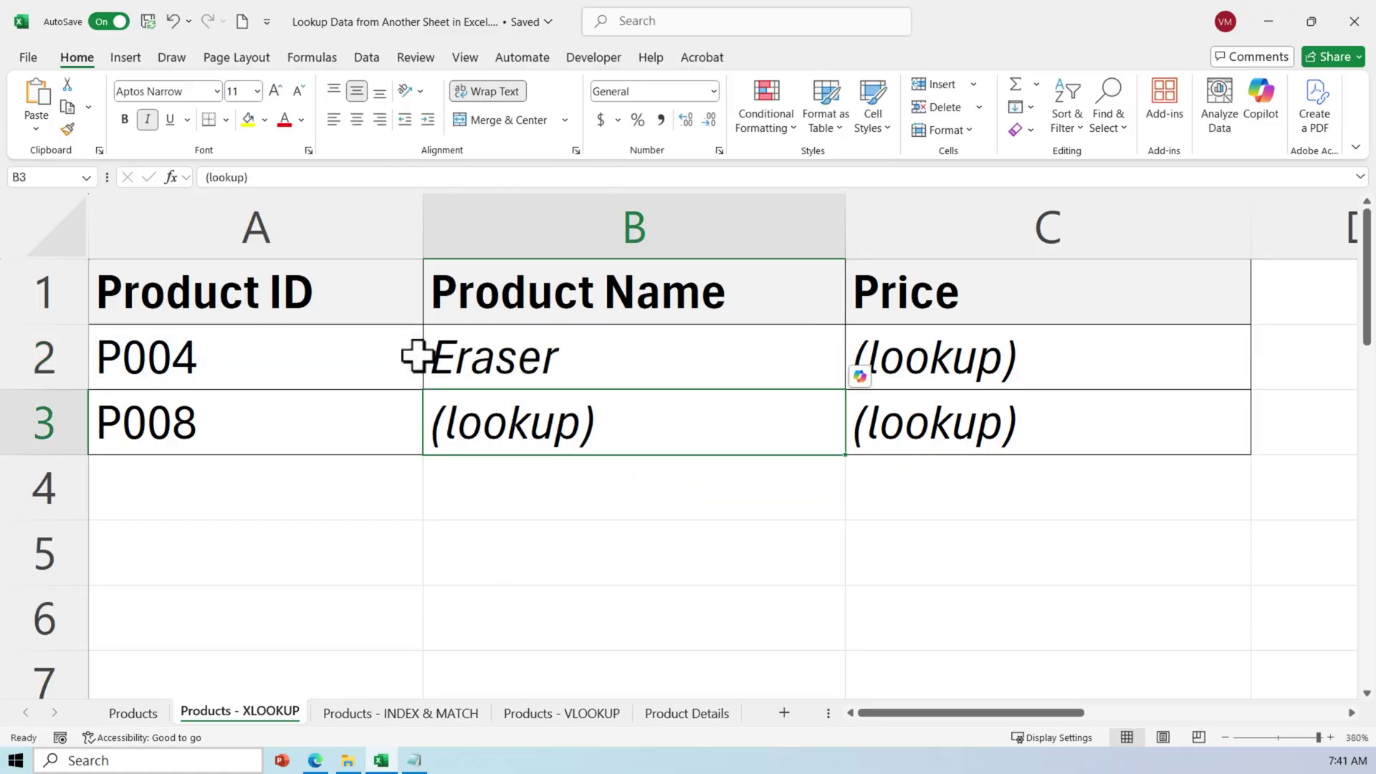
{"action": "double_click", "coordinate": [1039, 356]}
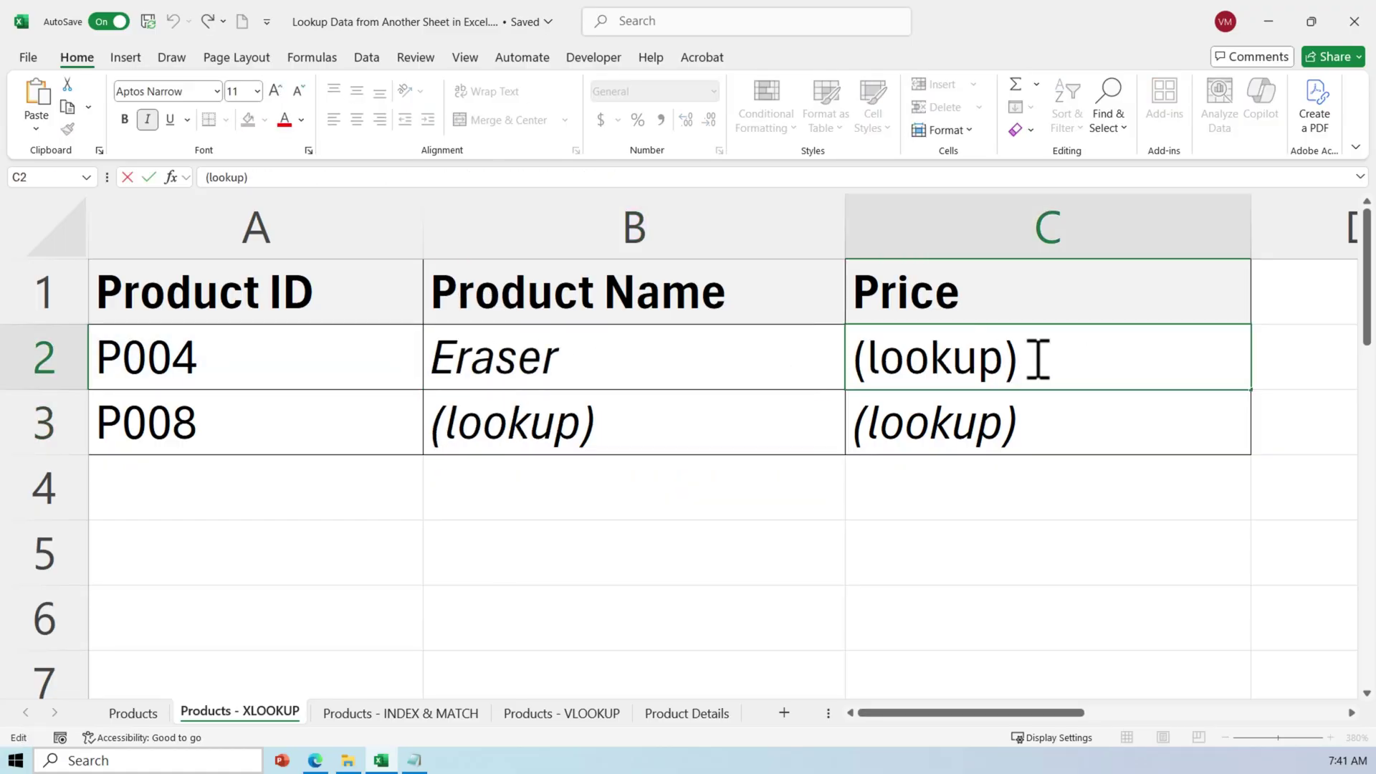
{"action": "left_click_drag", "start_coordinate": [1039, 356], "coordinate": [796, 357]}
{"action": "type", "text": "=XLOOKUP(A2, 'Product Details'!A:A, 'Product Details'!D:D)"}
{"action": "key", "text": "Return"}
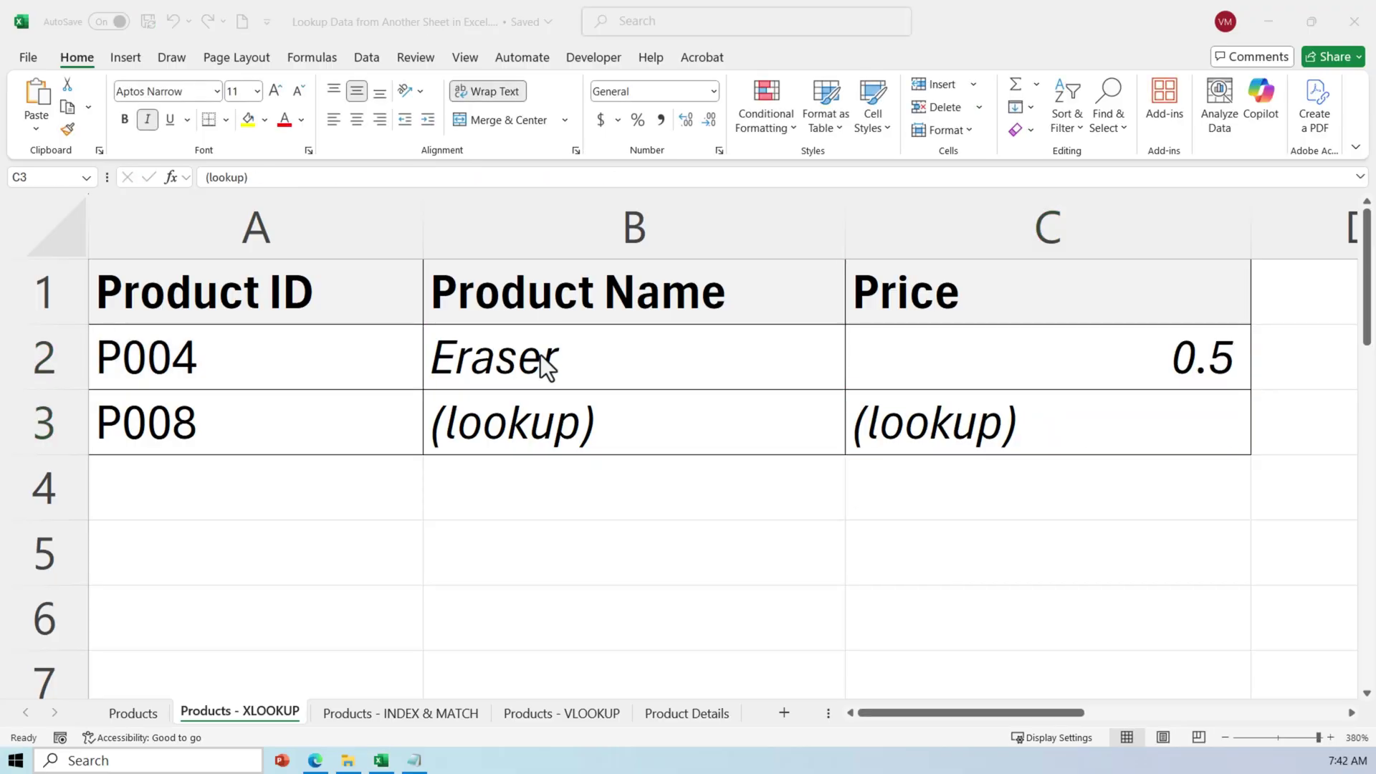
{"action": "left_click_drag", "start_coordinate": [541, 363], "coordinate": [1247, 387]}
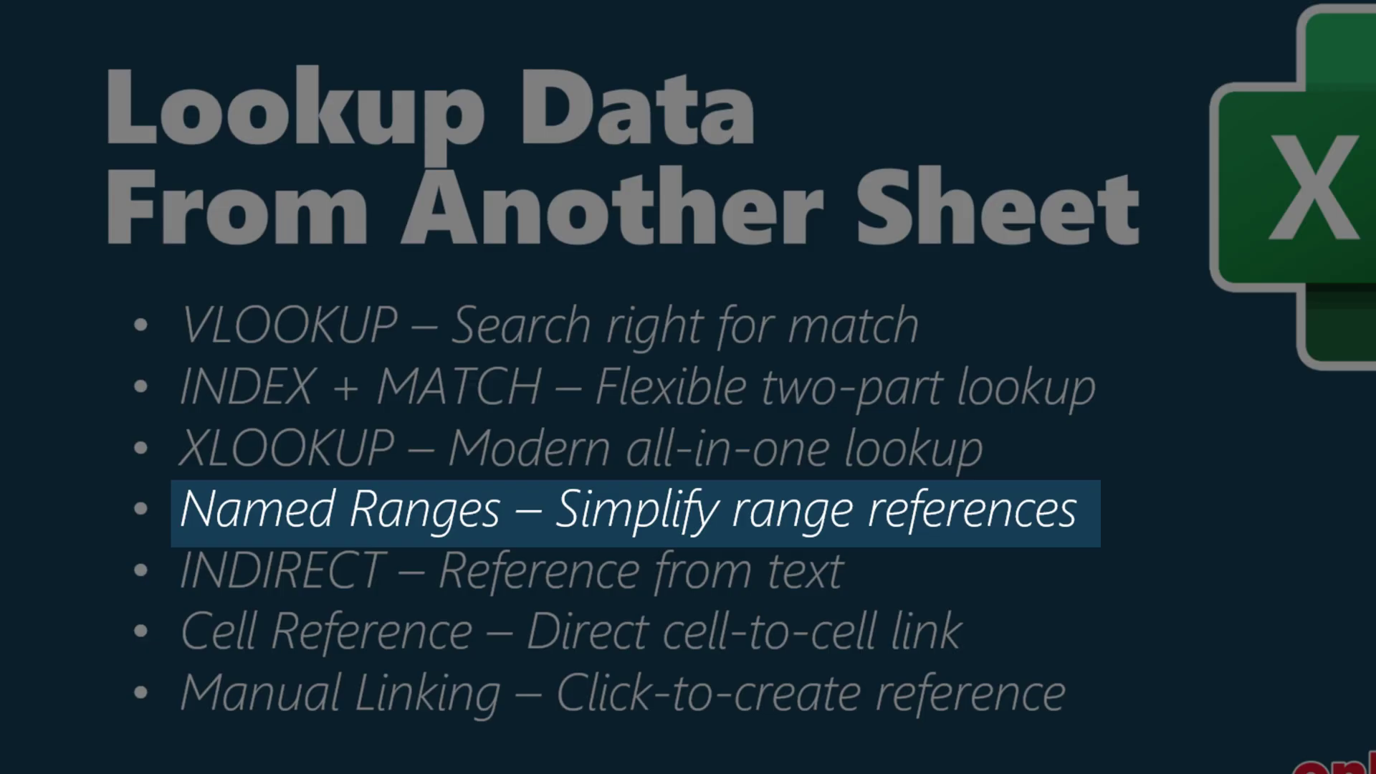
Enter =VLOOKUP(A2, ProductTable, 2/4, FALSE) in B2 and C2, then fill both down to P008
{"action": "left_click_drag", "start_coordinate": [132, 284], "coordinate": [1125, 593]}
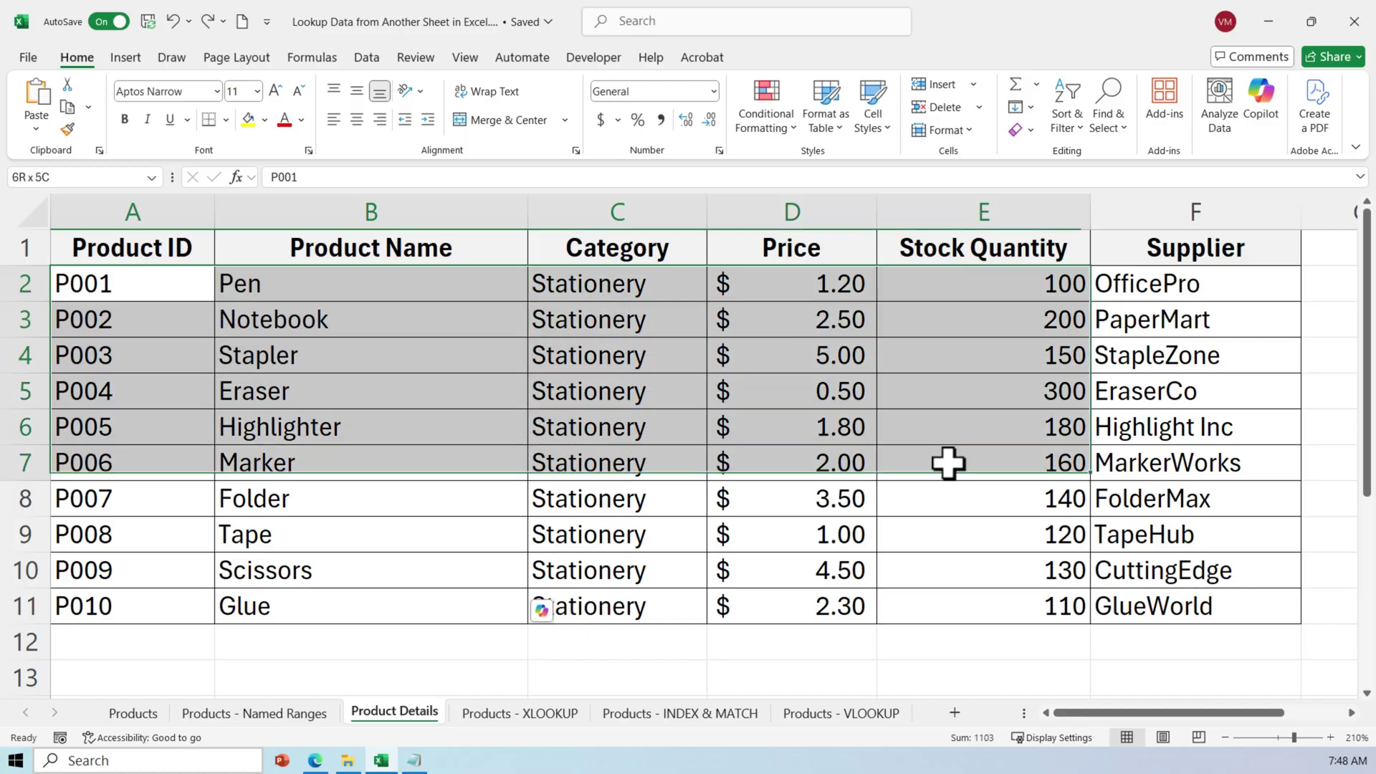
{"action": "left_click", "coordinate": [94, 179]}
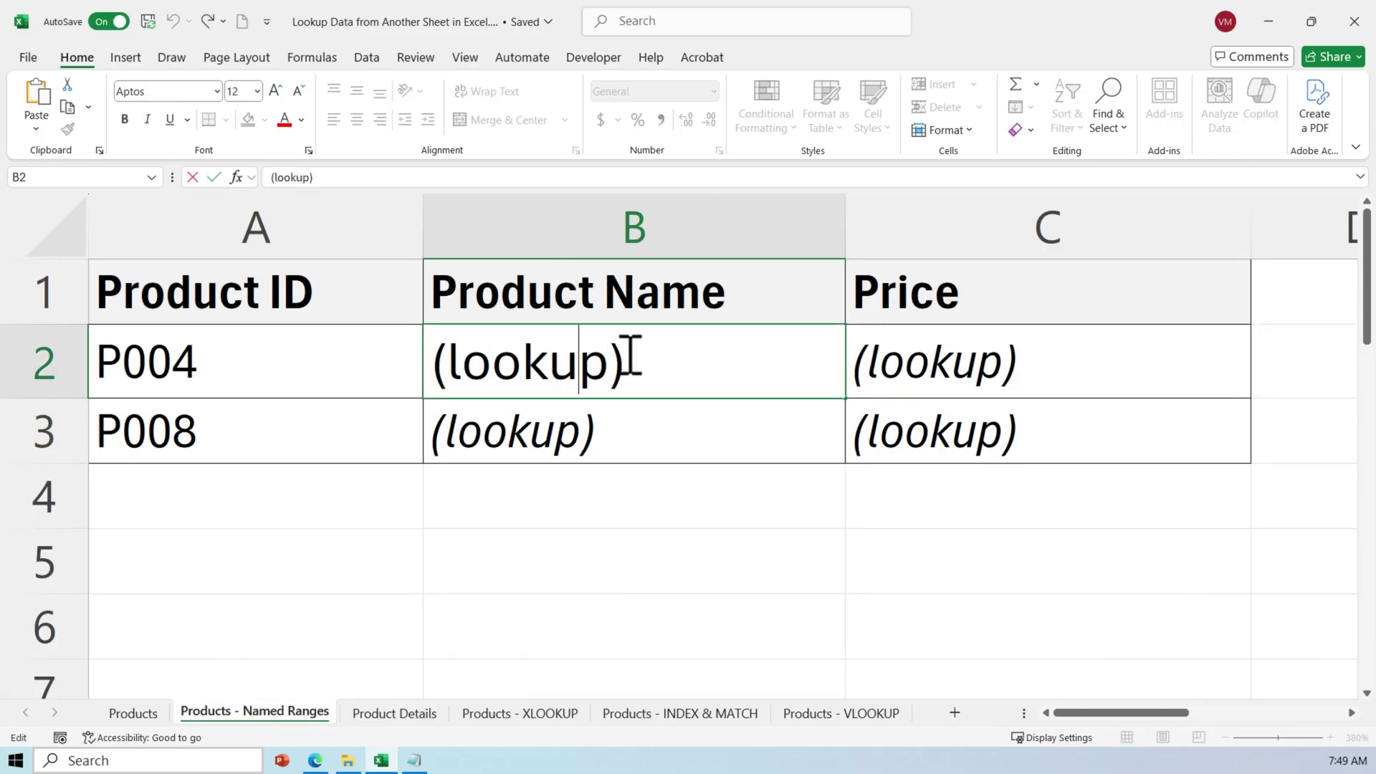
{"action": "left_click_drag", "start_coordinate": [630, 359], "coordinate": [366, 359]}
{"action": "type", "text": "=VLOOKUP(A2, ProductTable, 2, FALSE)"}
{"action": "key", "text": "Return"}
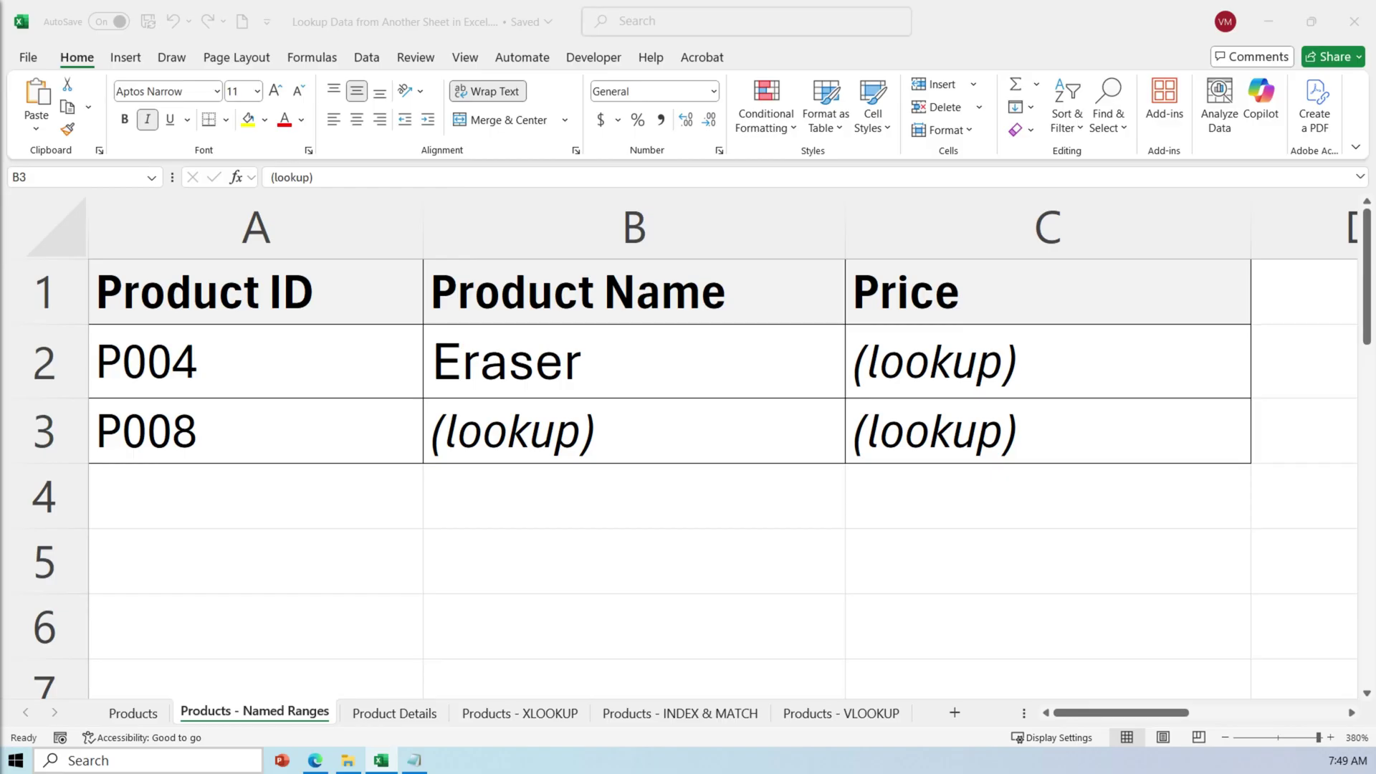
{"action": "left_click", "coordinate": [988, 359]}
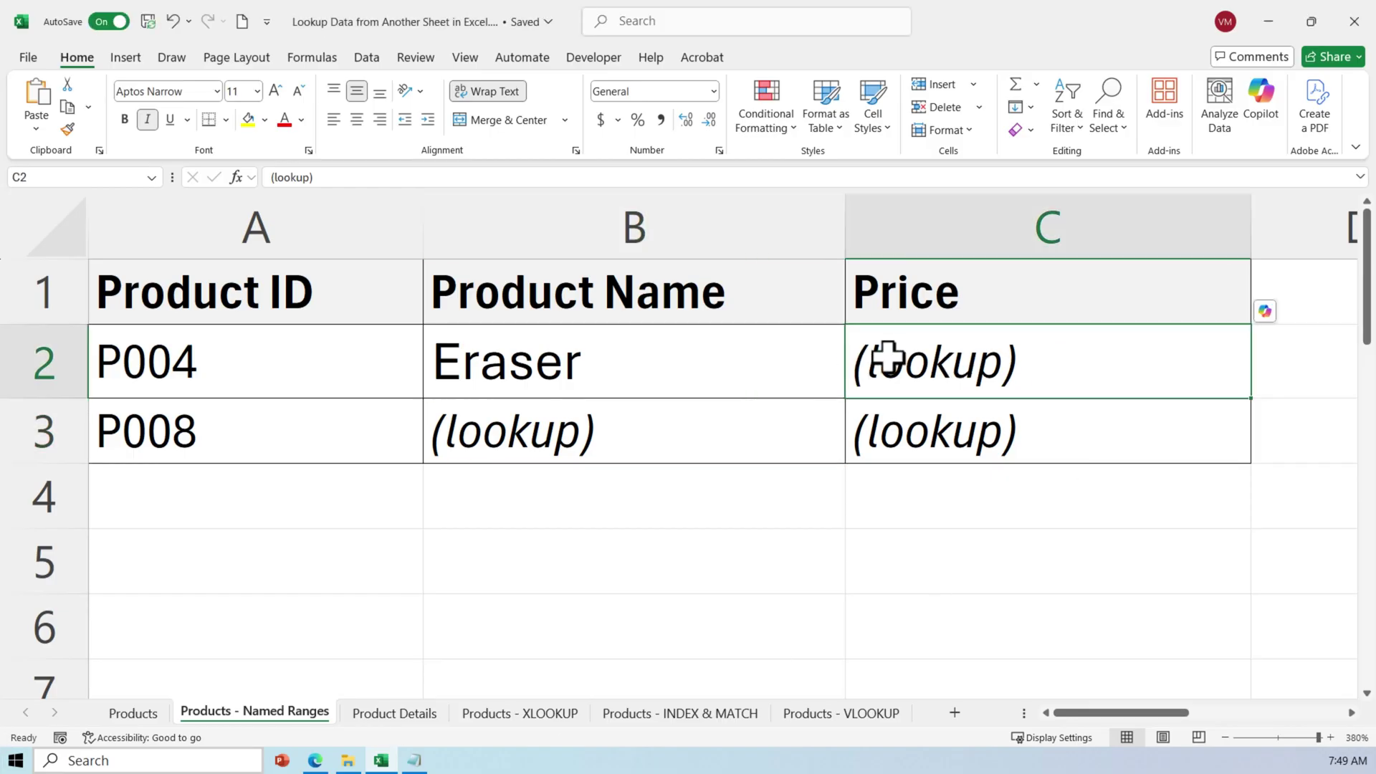
{"action": "double_click", "coordinate": [950, 362]}
{"action": "left_click_drag", "start_coordinate": [1042, 359], "coordinate": [848, 359]}
{"action": "type", "text": "=VLOOKUP(A2, ProductTable, 4, FALSE)"}
{"action": "key", "text": "Return"}
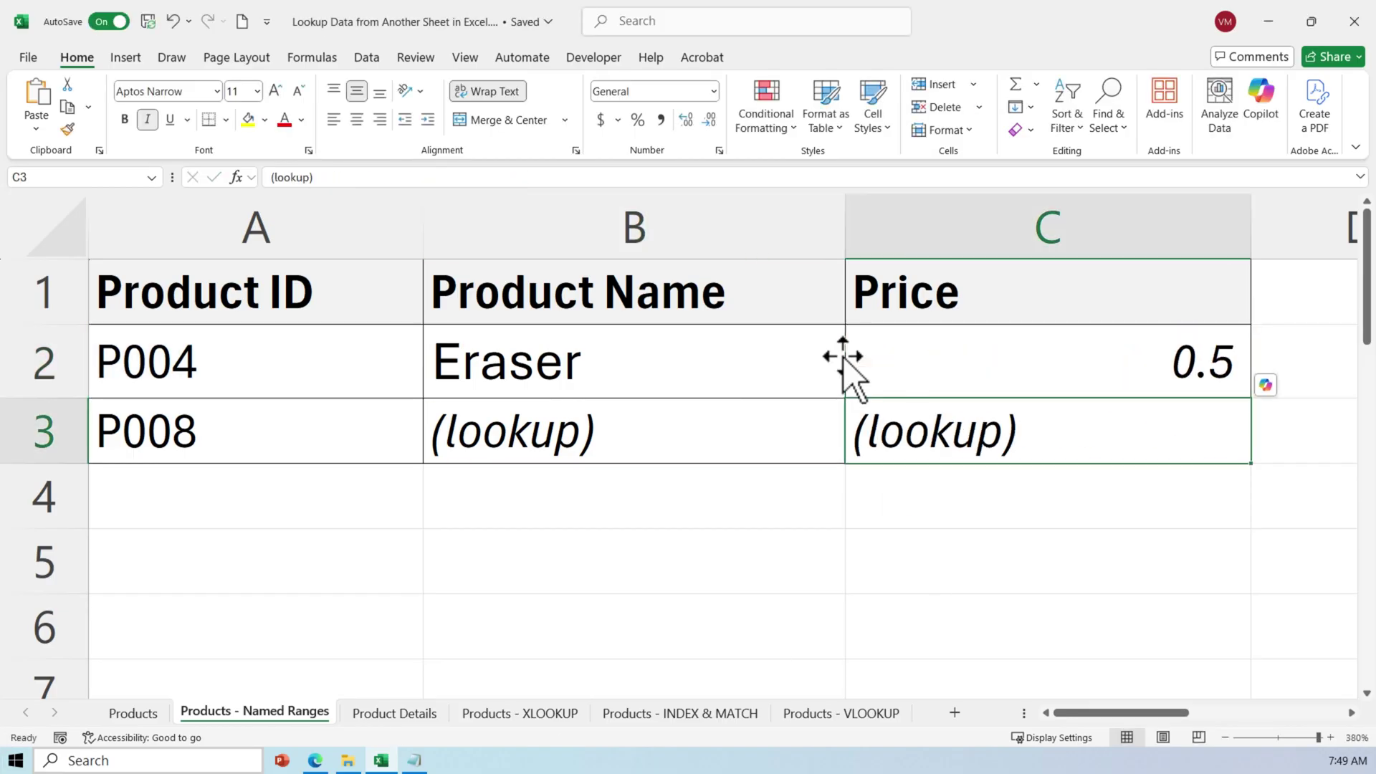
{"action": "left_click_drag", "start_coordinate": [639, 376], "coordinate": [1253, 459]}
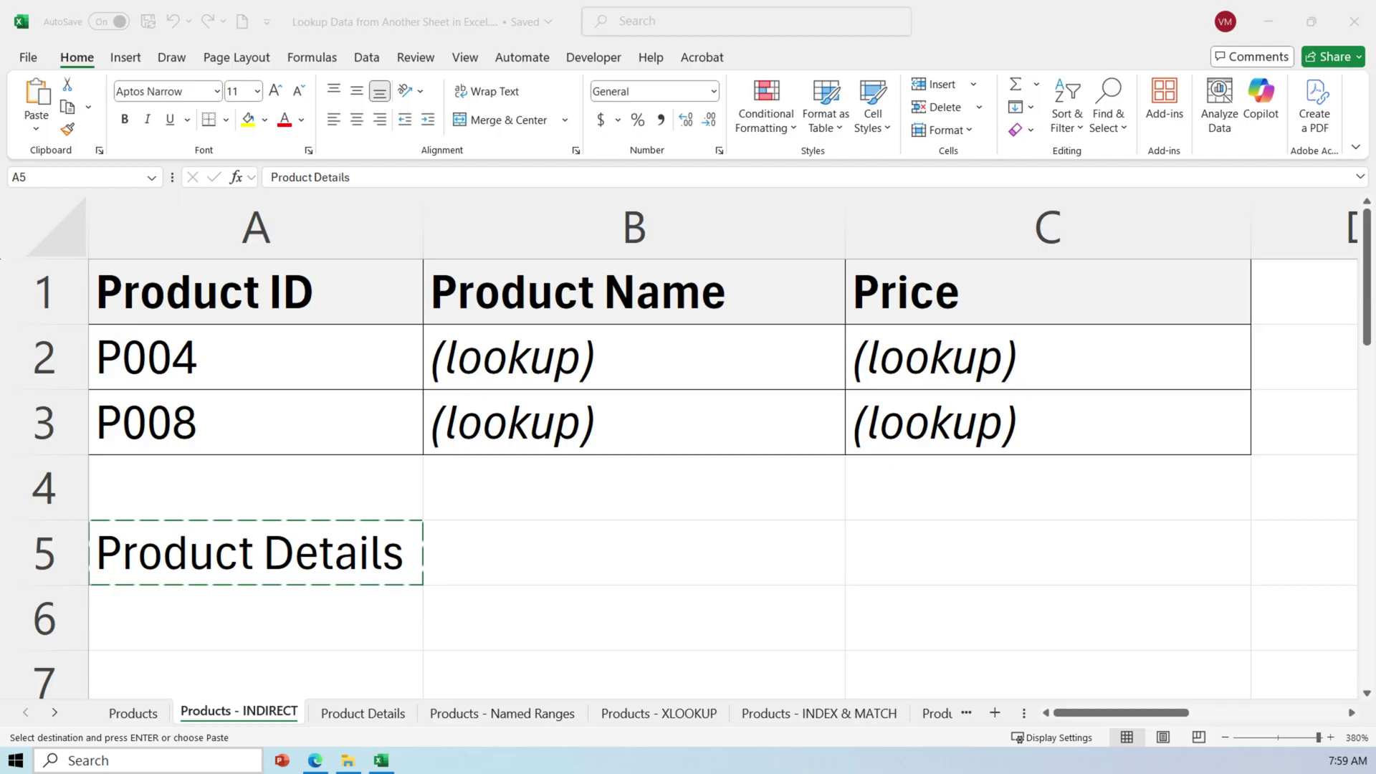
Retype 'Product Details' as the sheet name in A5
{"action": "key", "text": "BackSpace"}
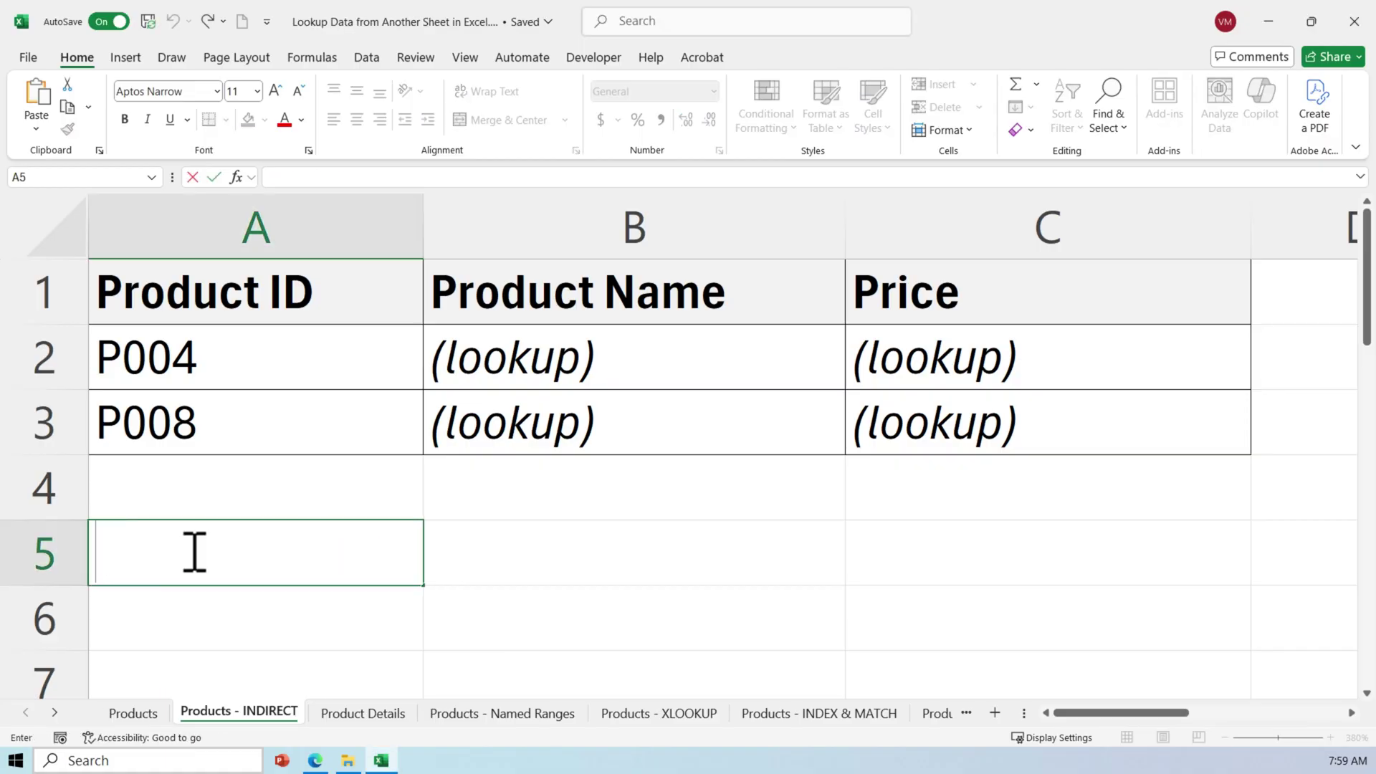
{"action": "type", "text": "Product Details"}
{"action": "key", "text": "Return"}
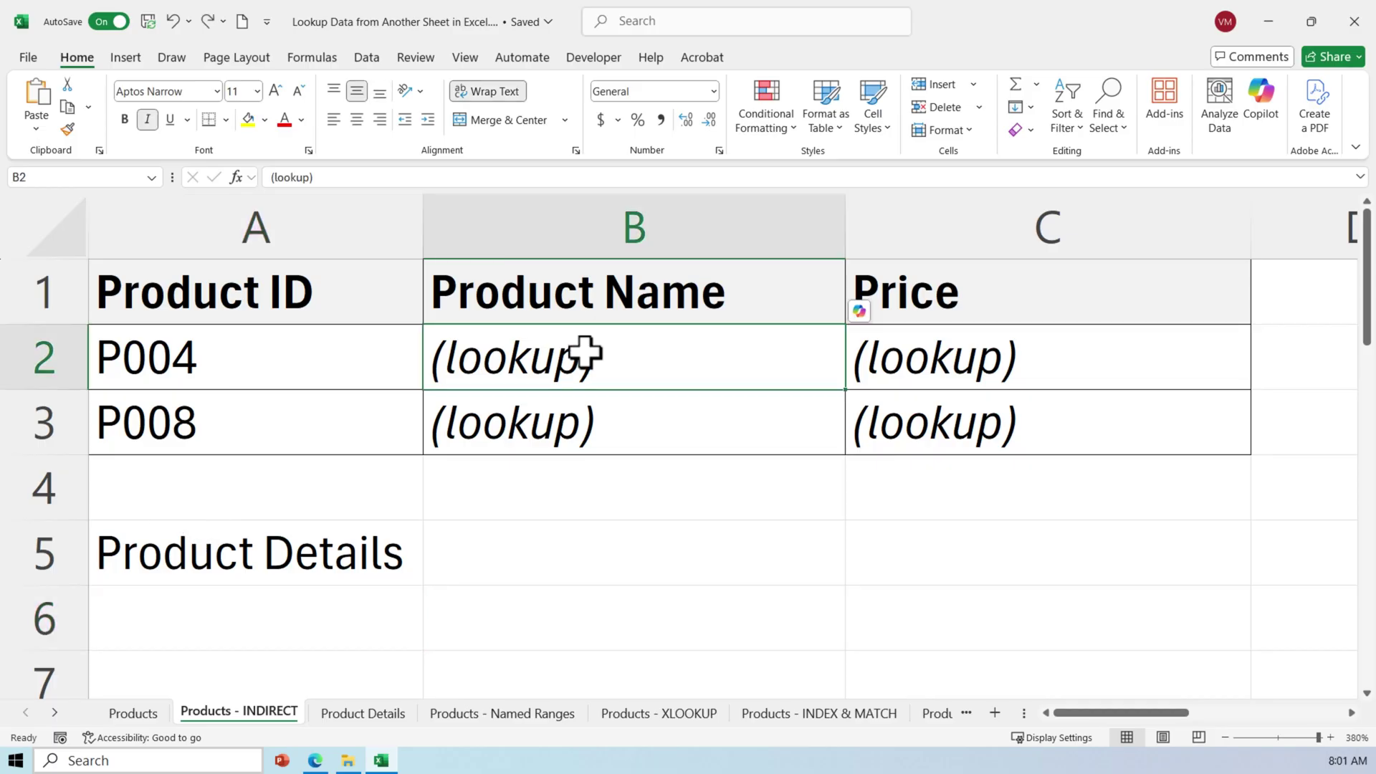
Paste the INDIRECT lookup formula into B2 and C2 so P004 shows Eraser and 0.5
{"action": "double_click", "coordinate": [610, 356]}
{"action": "left_click_drag", "start_coordinate": [609, 356], "coordinate": [306, 369]}
{"action": "type", "text": "=INDIRECT(\"'\" & A5 & \"'!B5\")"}
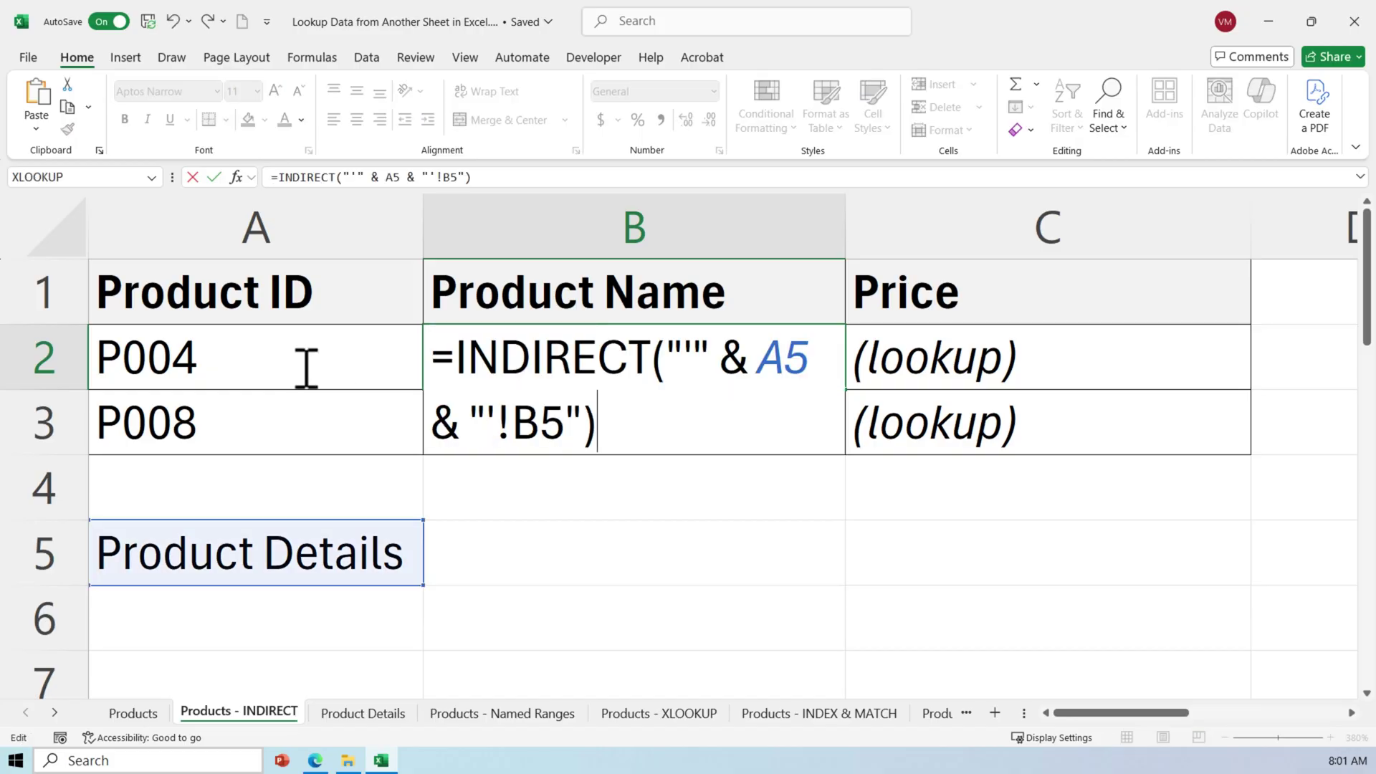
{"action": "key", "text": "Return"}
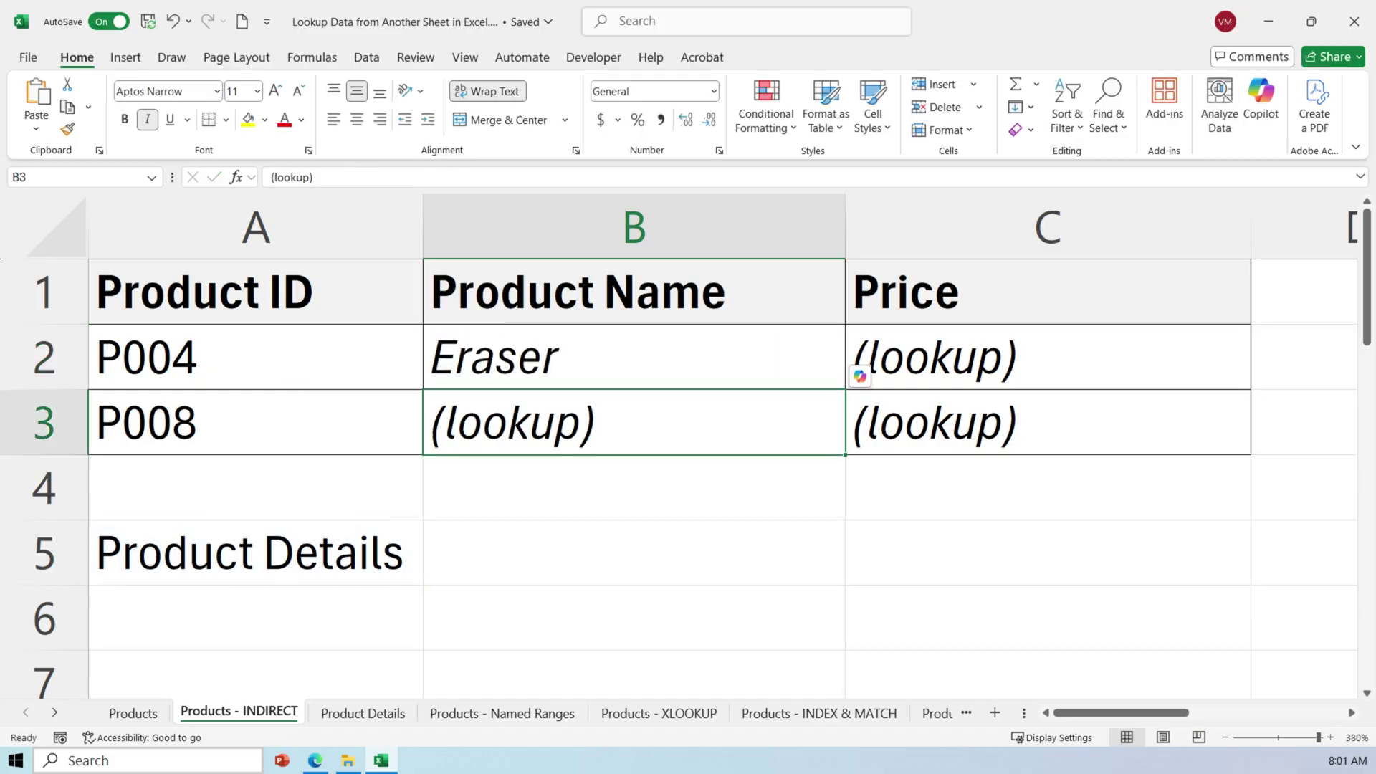
{"action": "left_click", "coordinate": [977, 356]}
{"action": "key", "text": "ctrl+v"}
{"action": "left_click", "coordinate": [843, 484]}
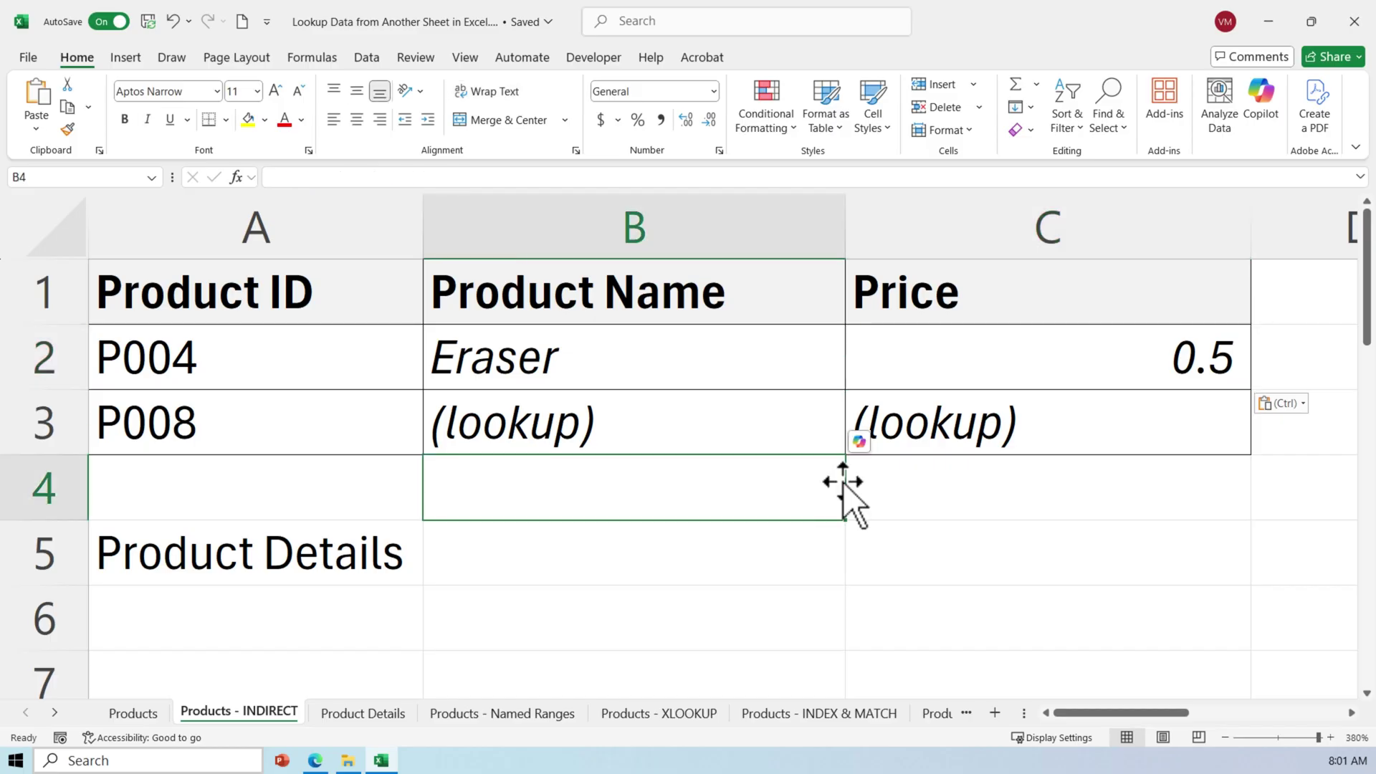
{"action": "left_click", "coordinate": [609, 357]}
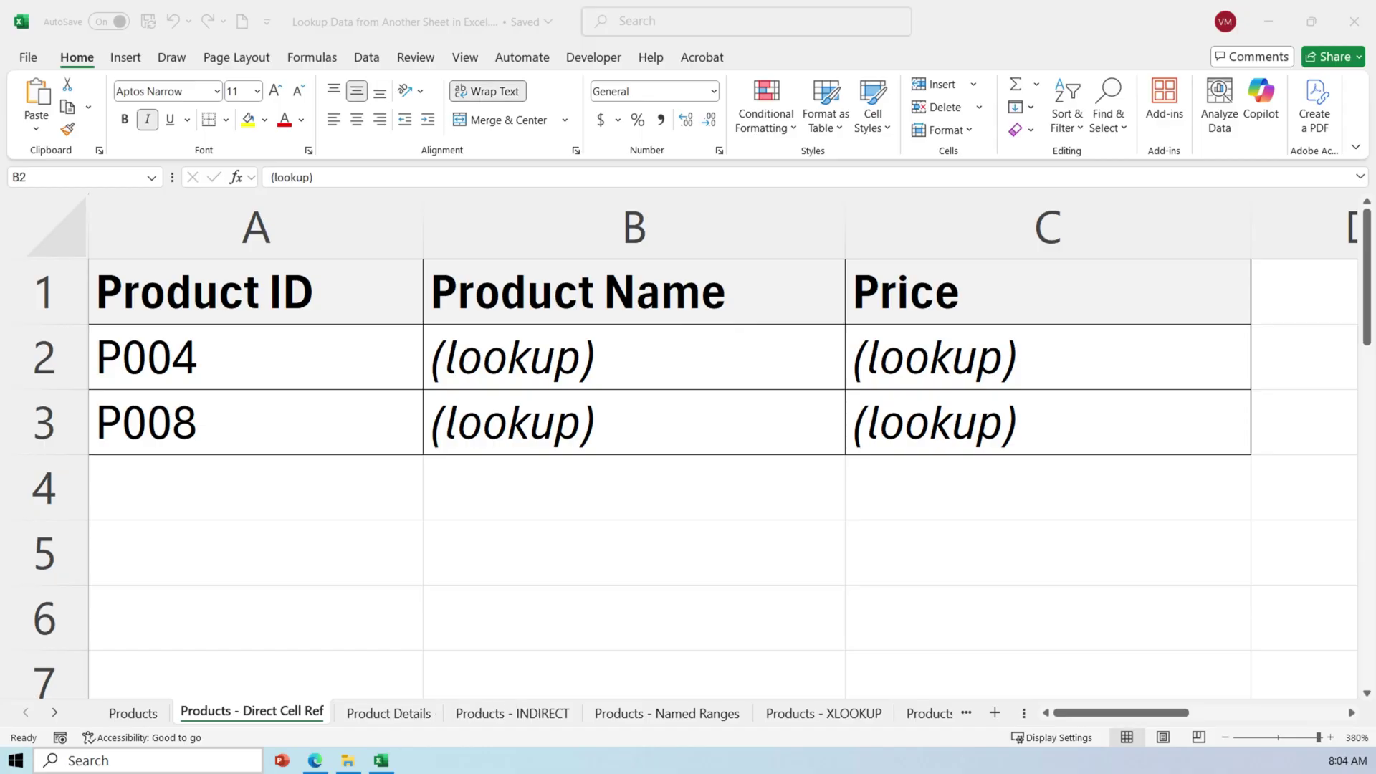
Enter ='Product Details'!B5 in B2 to show Eraser, then begin ='Product Details'!D5 in C2
{"action": "type", "text": "='Product Details'!B5"}
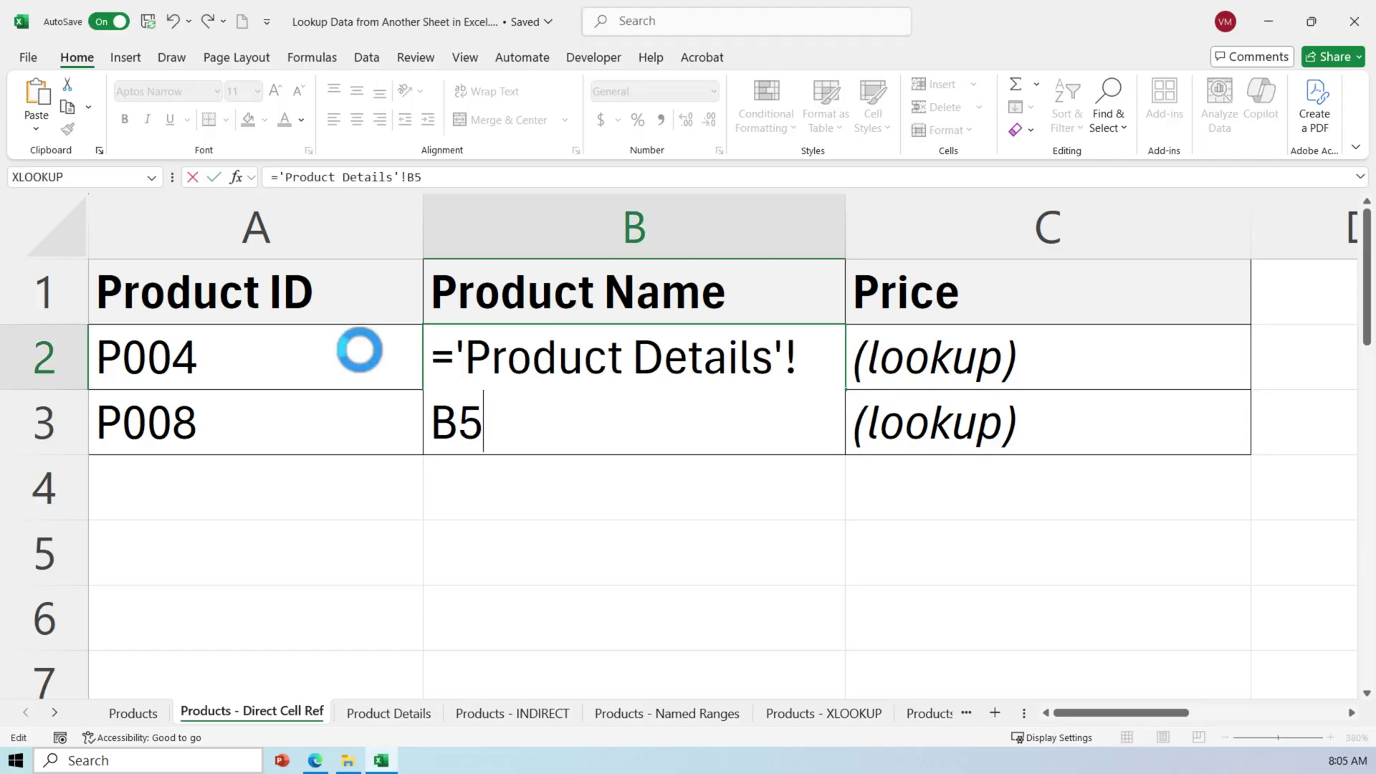
{"action": "key", "text": "Return"}
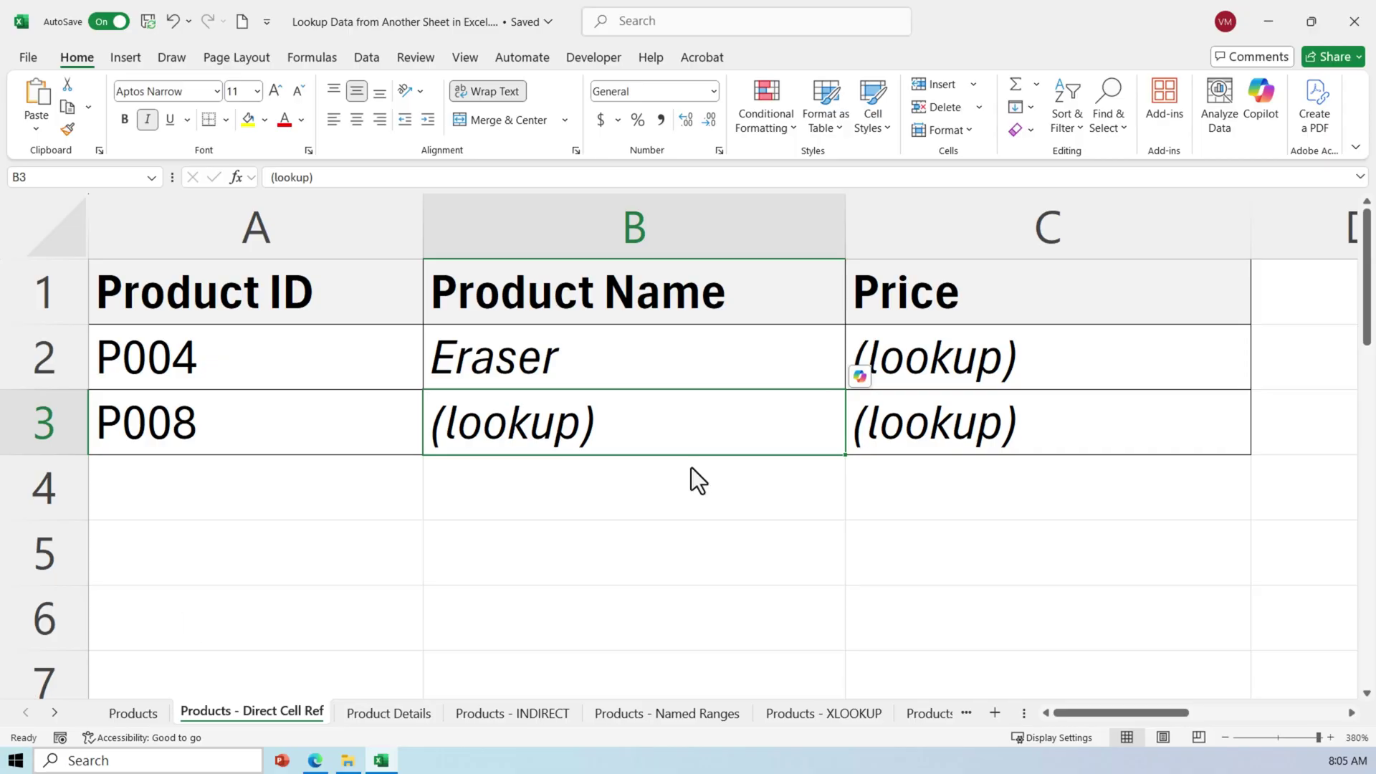
{"action": "key", "text": "Right"}
{"action": "key", "text": "Up"}
{"action": "type", "text": "='Product Details'!D5"}
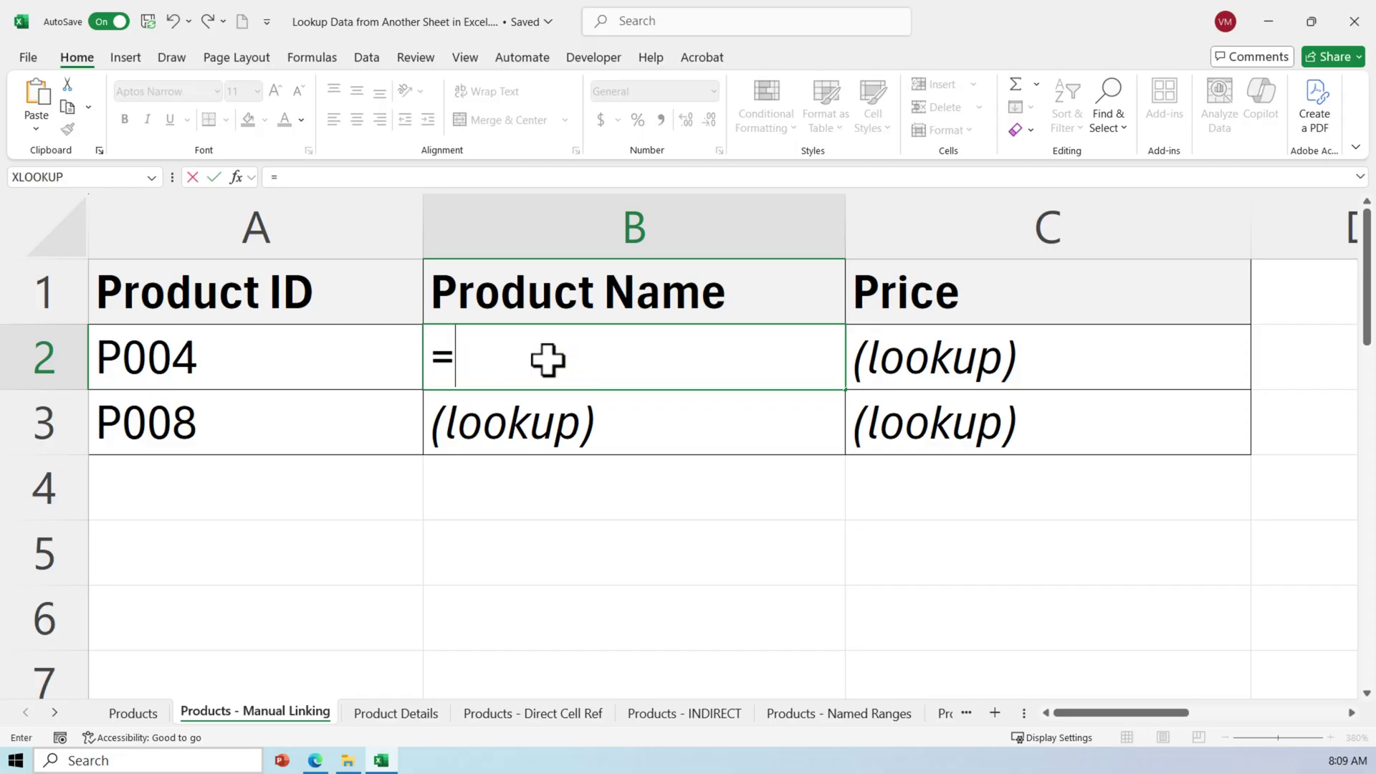
Link B2 to Product Details B5 and C2 to D5 by pointing, showing Eraser and $0.50
{"action": "left_click", "coordinate": [419, 714]}
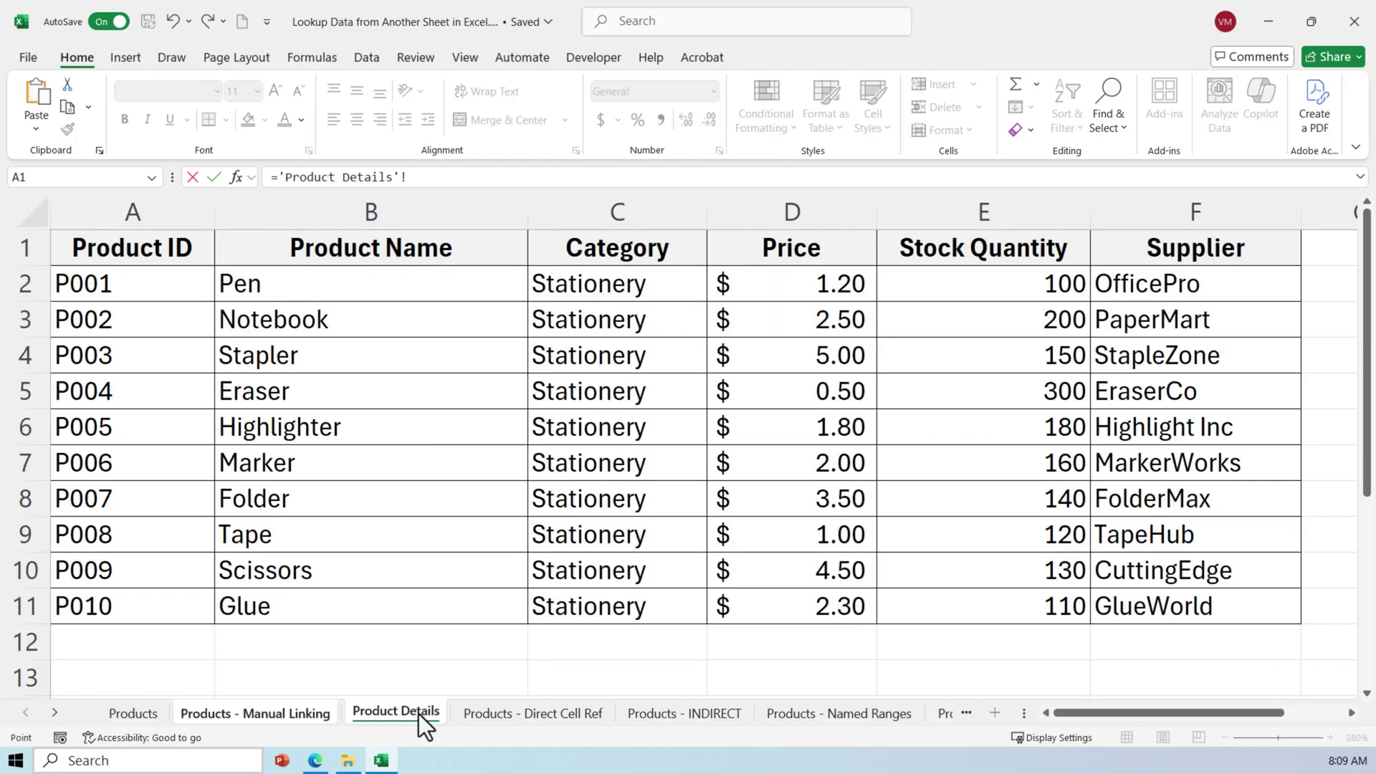
{"action": "left_click", "coordinate": [274, 390]}
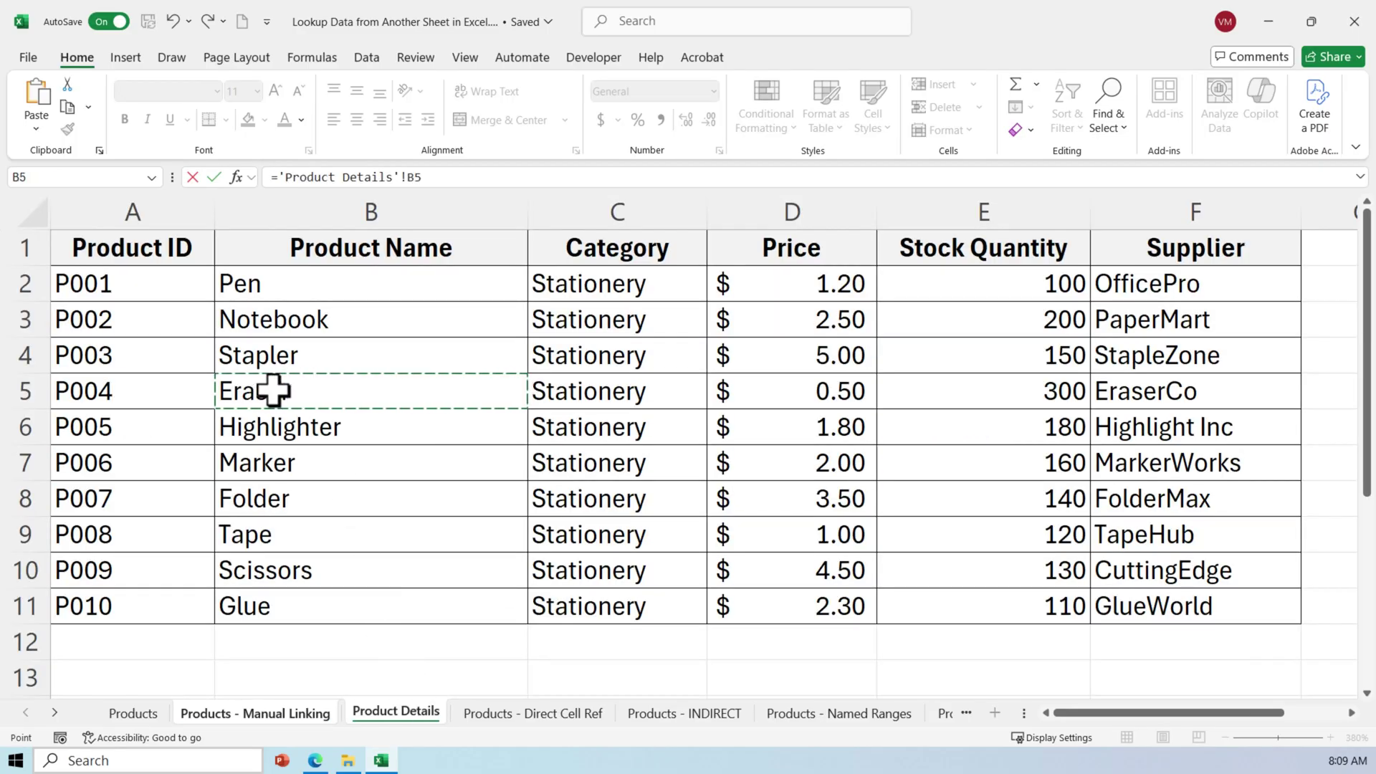
{"action": "key", "text": "Return"}
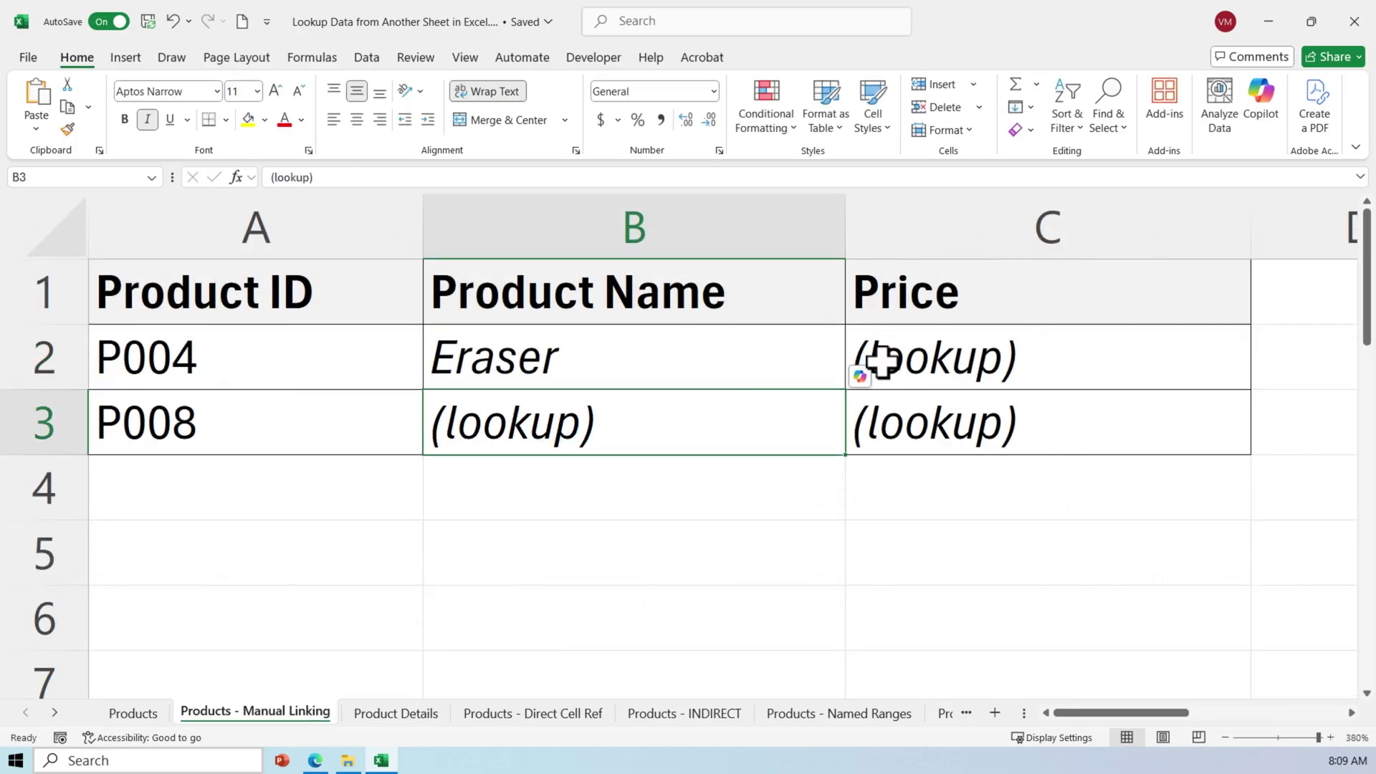
{"action": "left_click", "coordinate": [908, 361]}
{"action": "type", "text": "="}
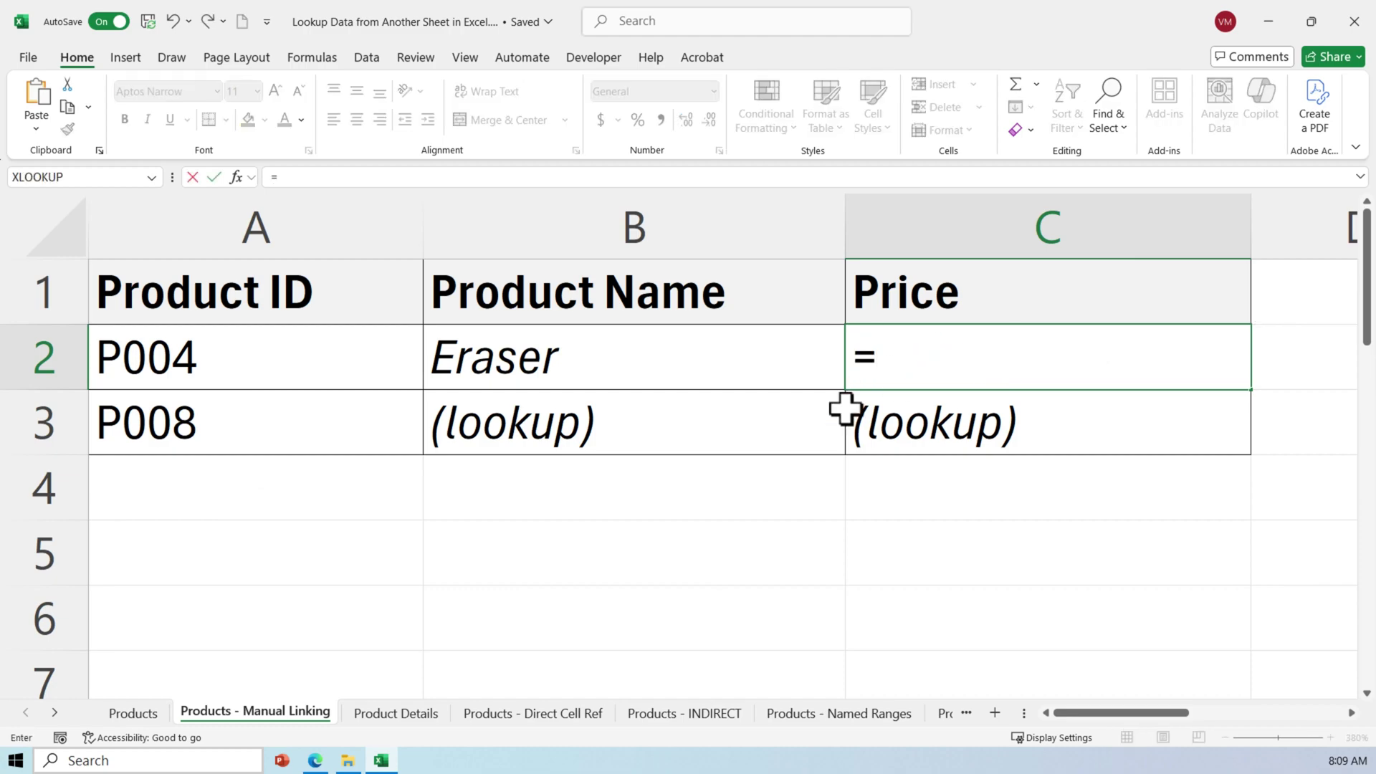
{"action": "left_click", "coordinate": [406, 712]}
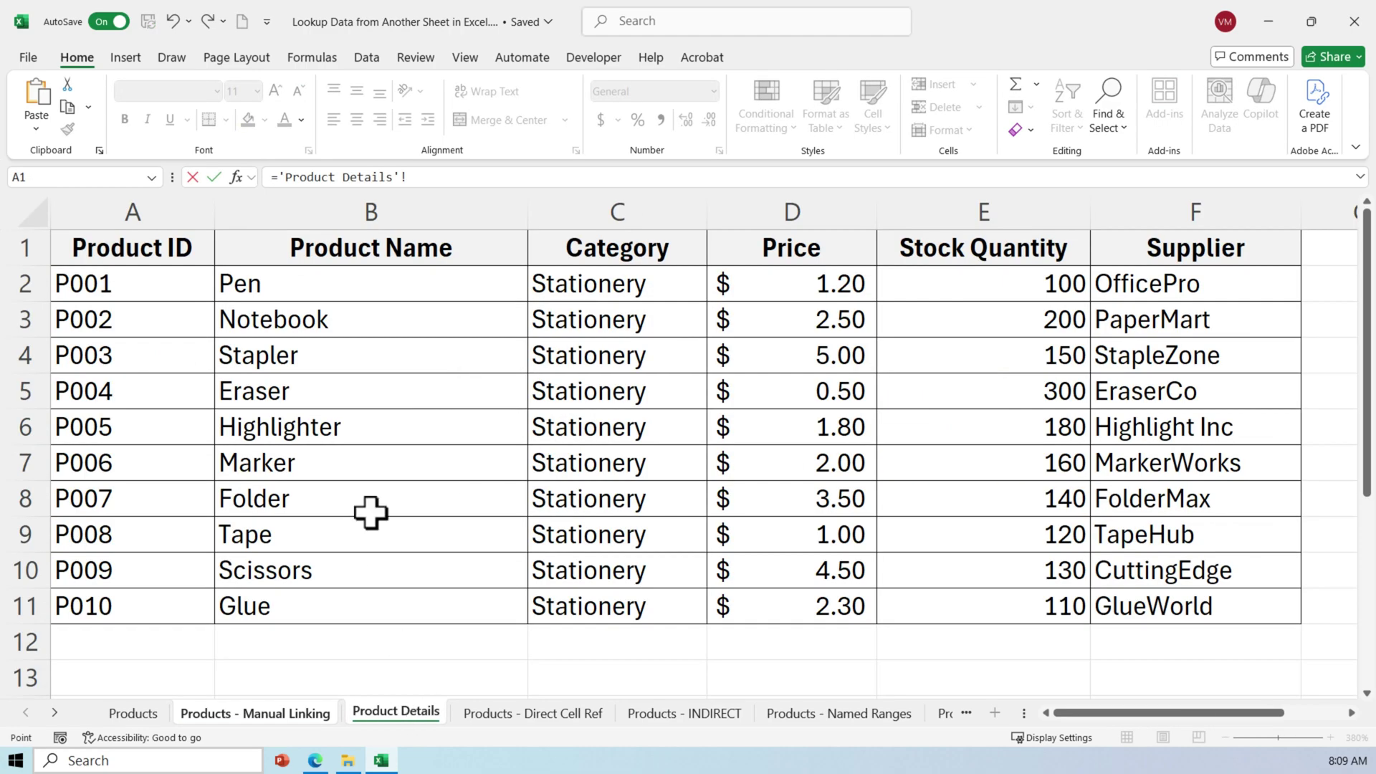
{"action": "left_click", "coordinate": [845, 392]}
{"action": "key", "text": "Return"}
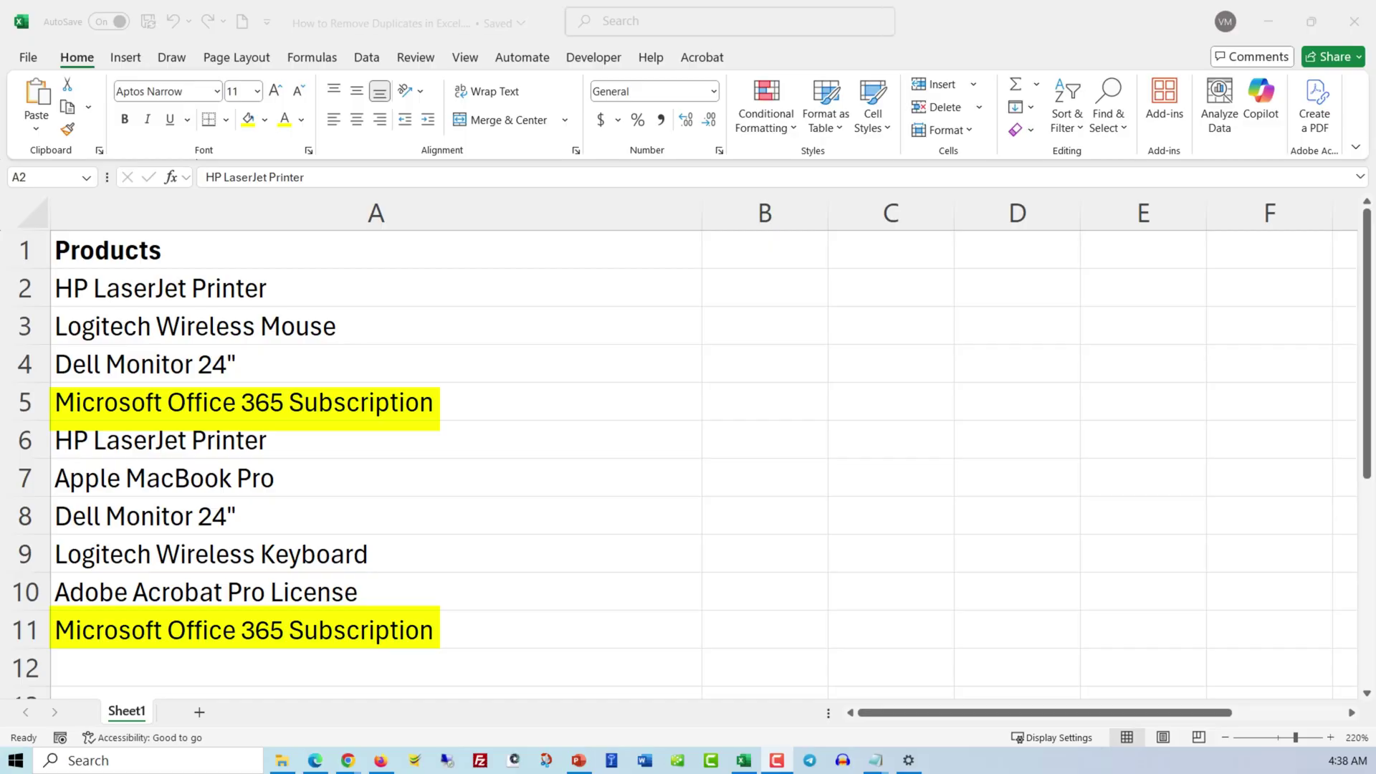
Run Remove Duplicates on A2:A11, dropping 3 repeated products and keeping 7 unique ones
{"action": "left_click_drag", "start_coordinate": [314, 278], "coordinate": [301, 633]}
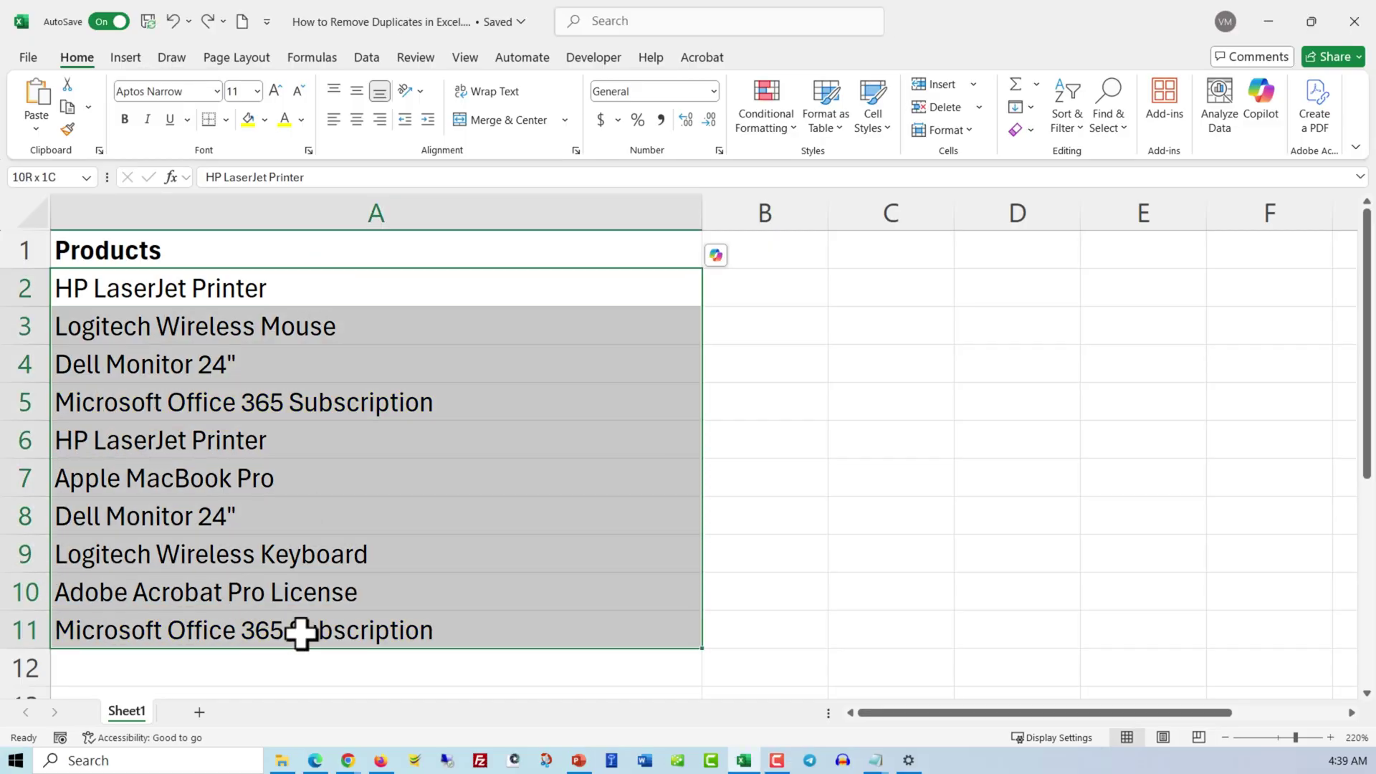
{"action": "left_click", "coordinate": [367, 57]}
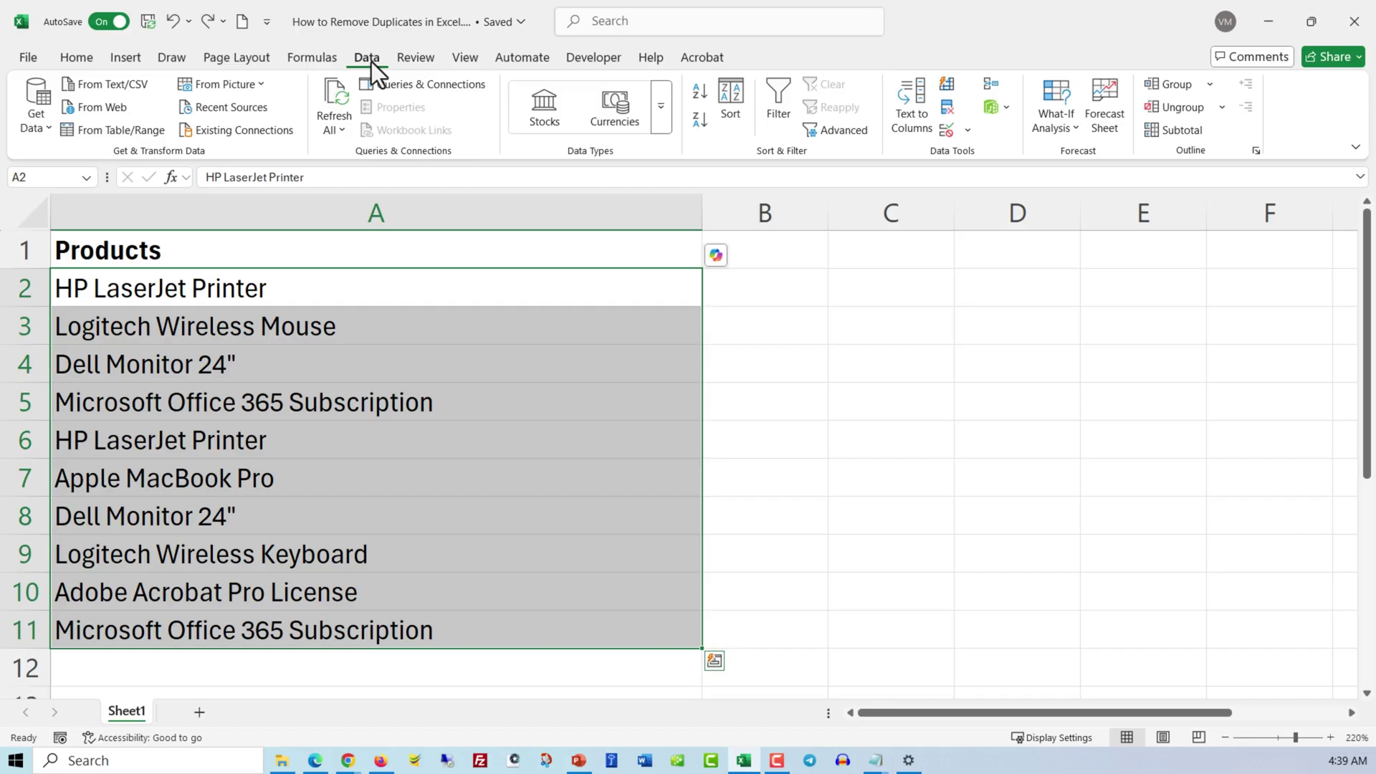
{"action": "left_click", "coordinate": [950, 115]}
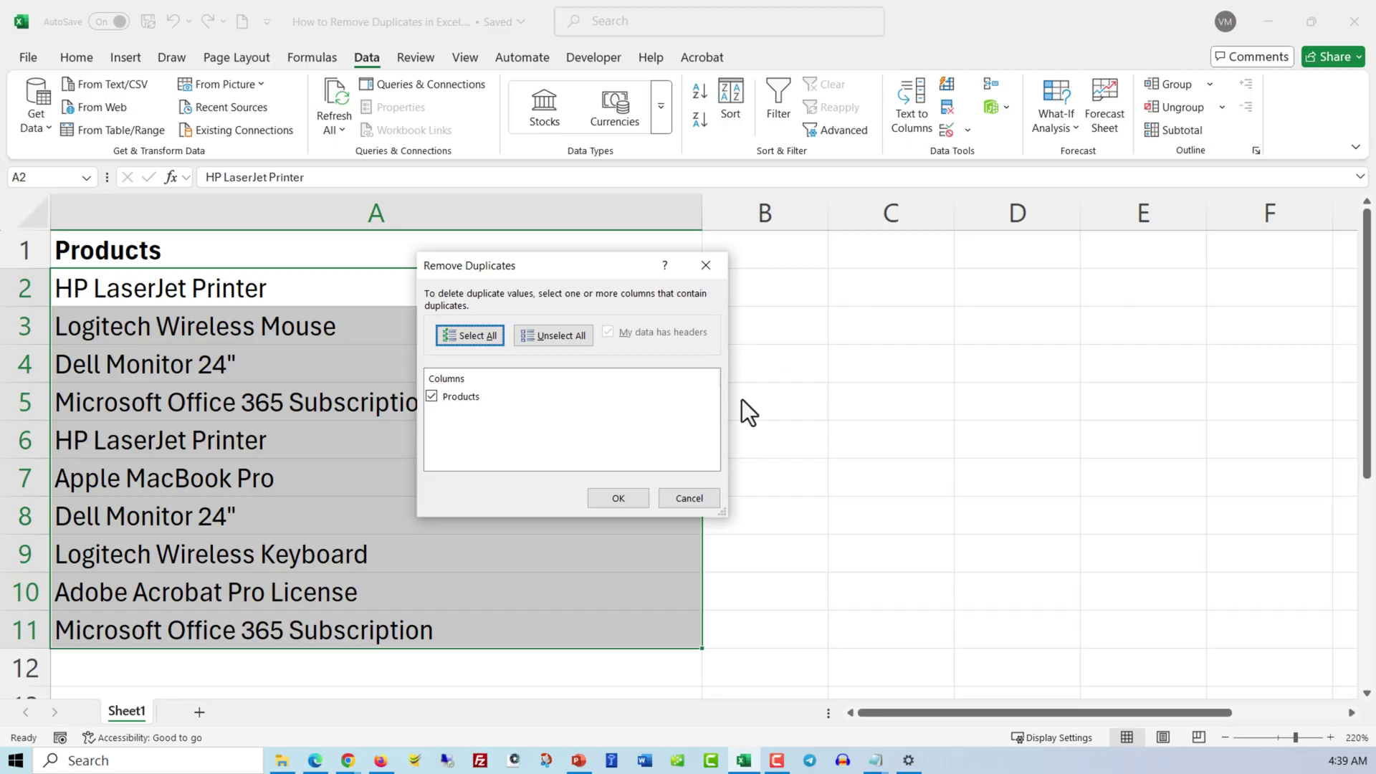
{"action": "left_click", "coordinate": [617, 501]}
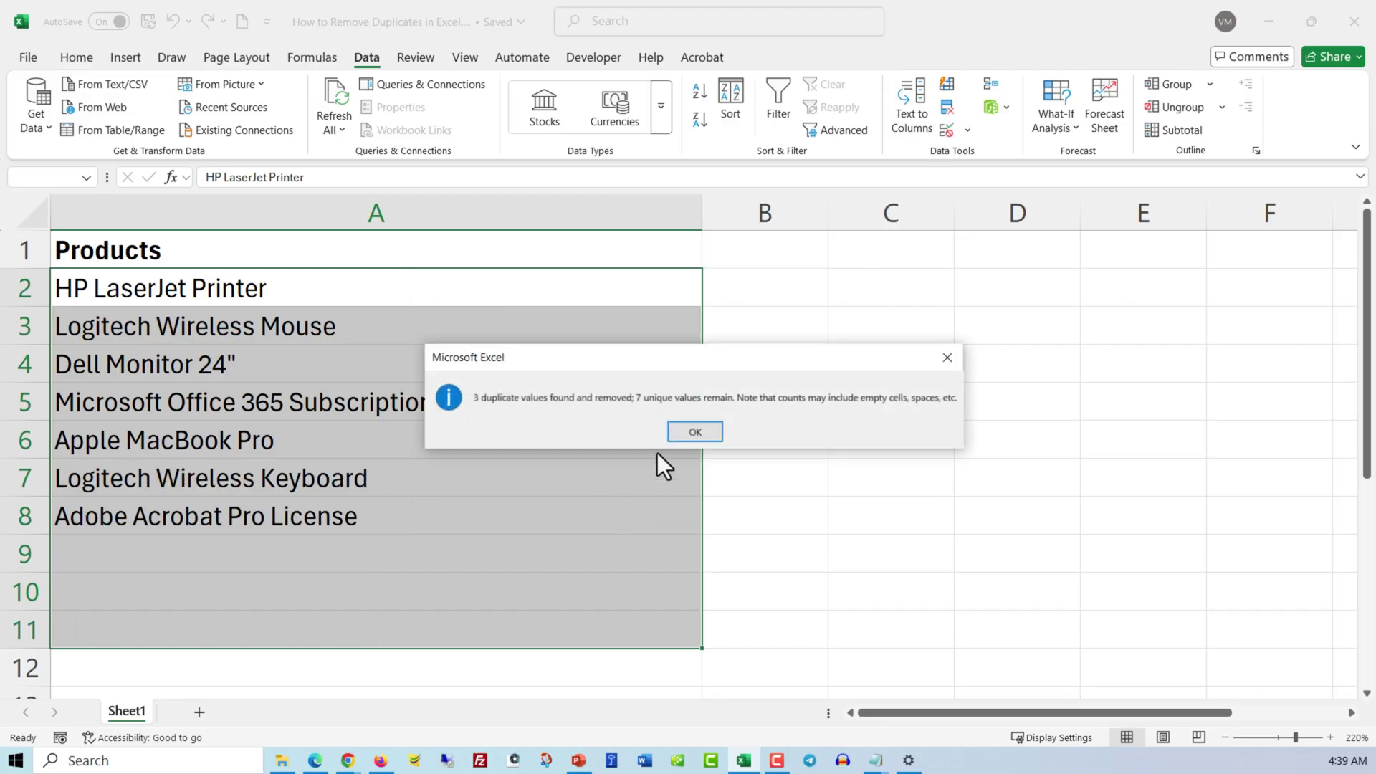
{"action": "left_click", "coordinate": [695, 431]}
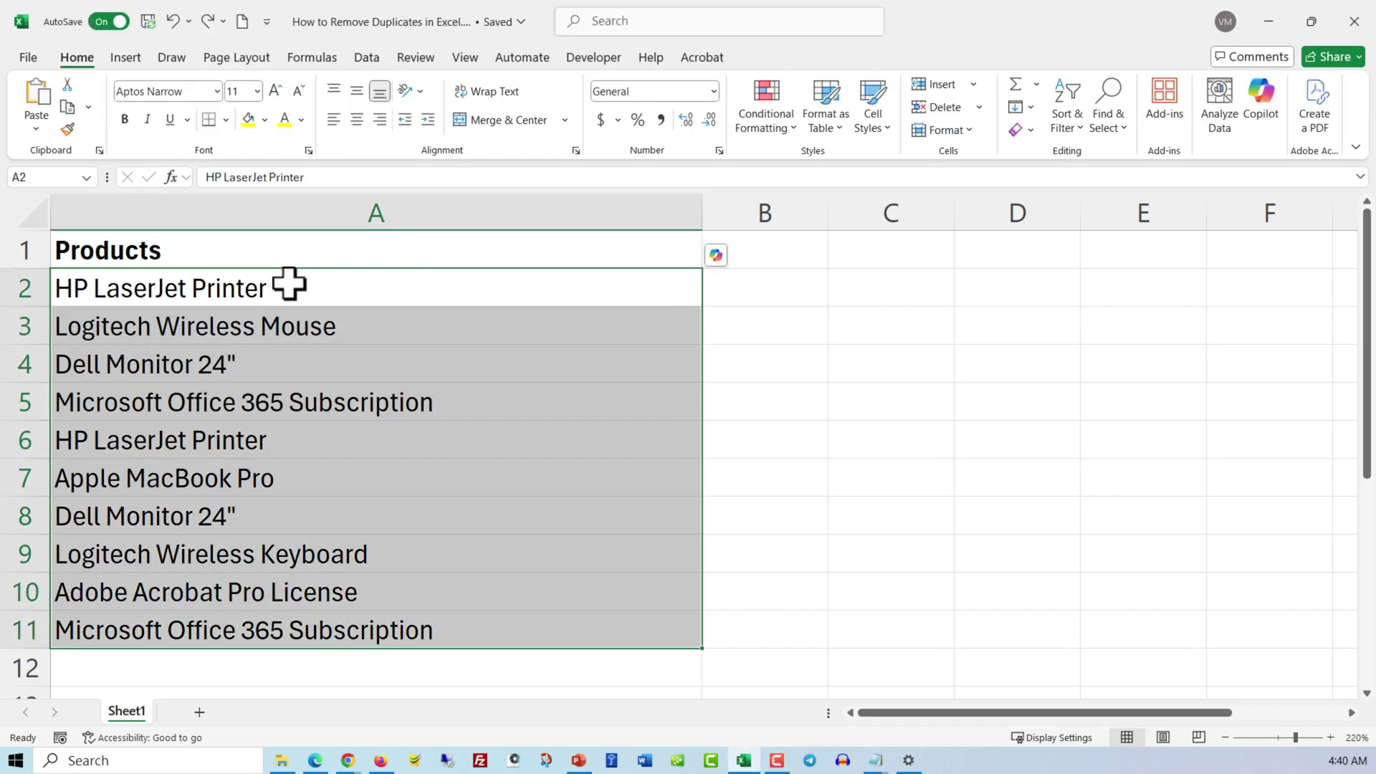
{"action": "left_click_drag", "start_coordinate": [292, 286], "coordinate": [294, 623]}
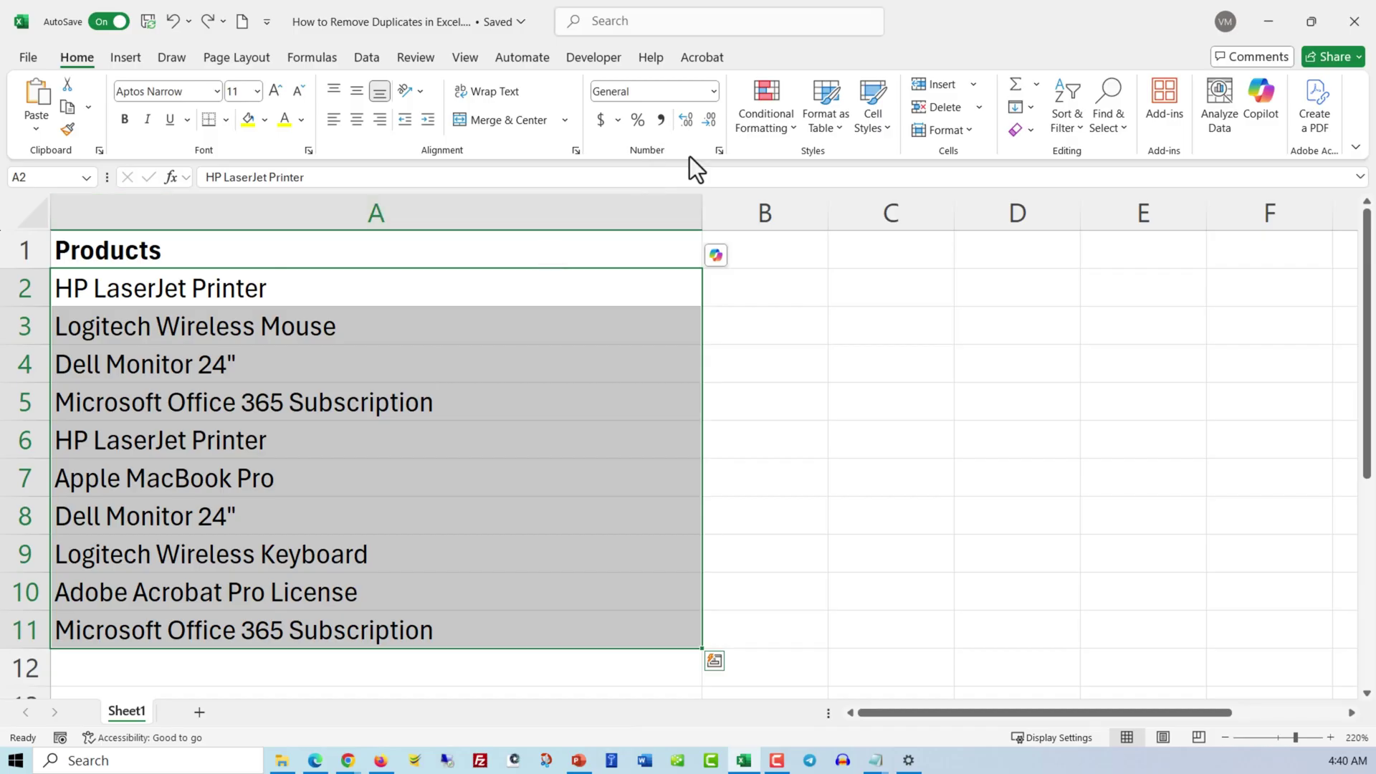
{"action": "left_click", "coordinate": [758, 124]}
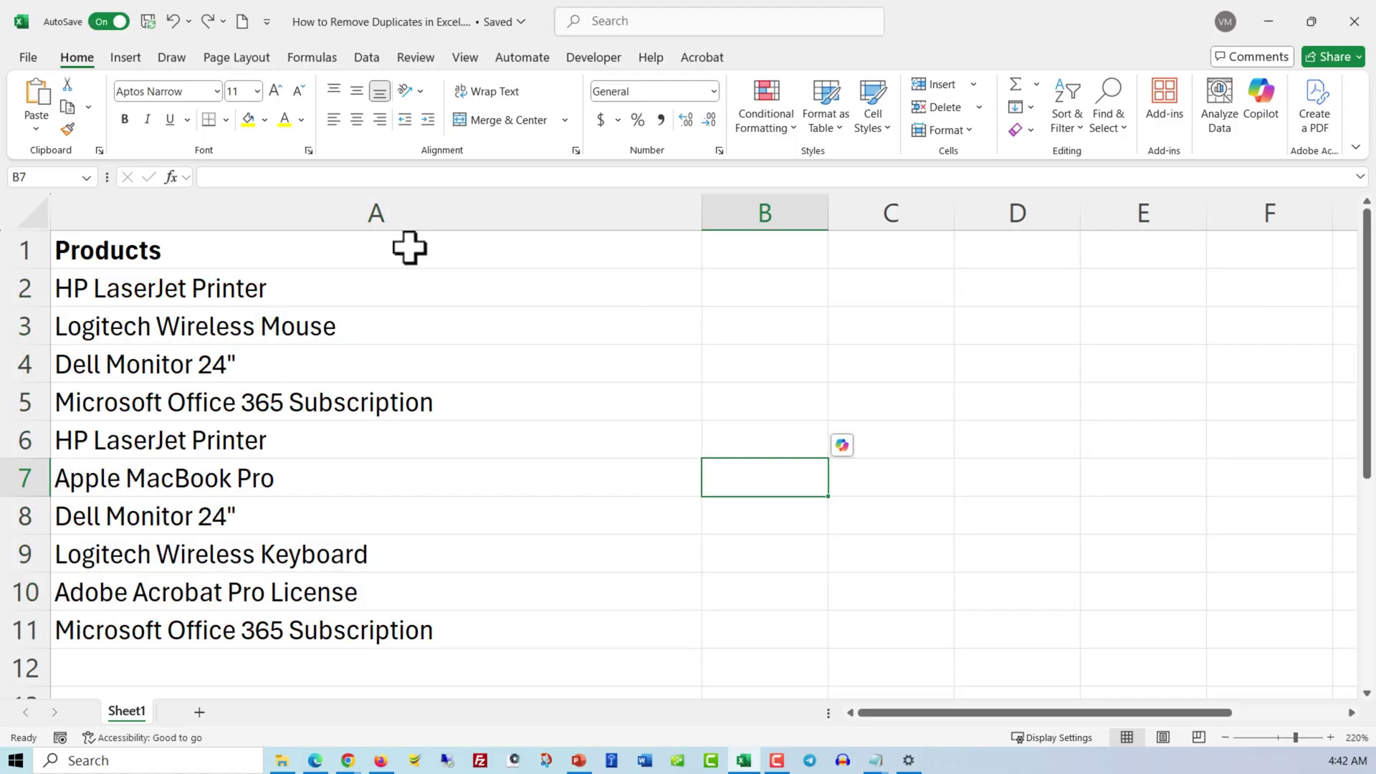
{"action": "left_click_drag", "start_coordinate": [410, 248], "coordinate": [418, 617]}
{"action": "left_click", "coordinate": [363, 63]}
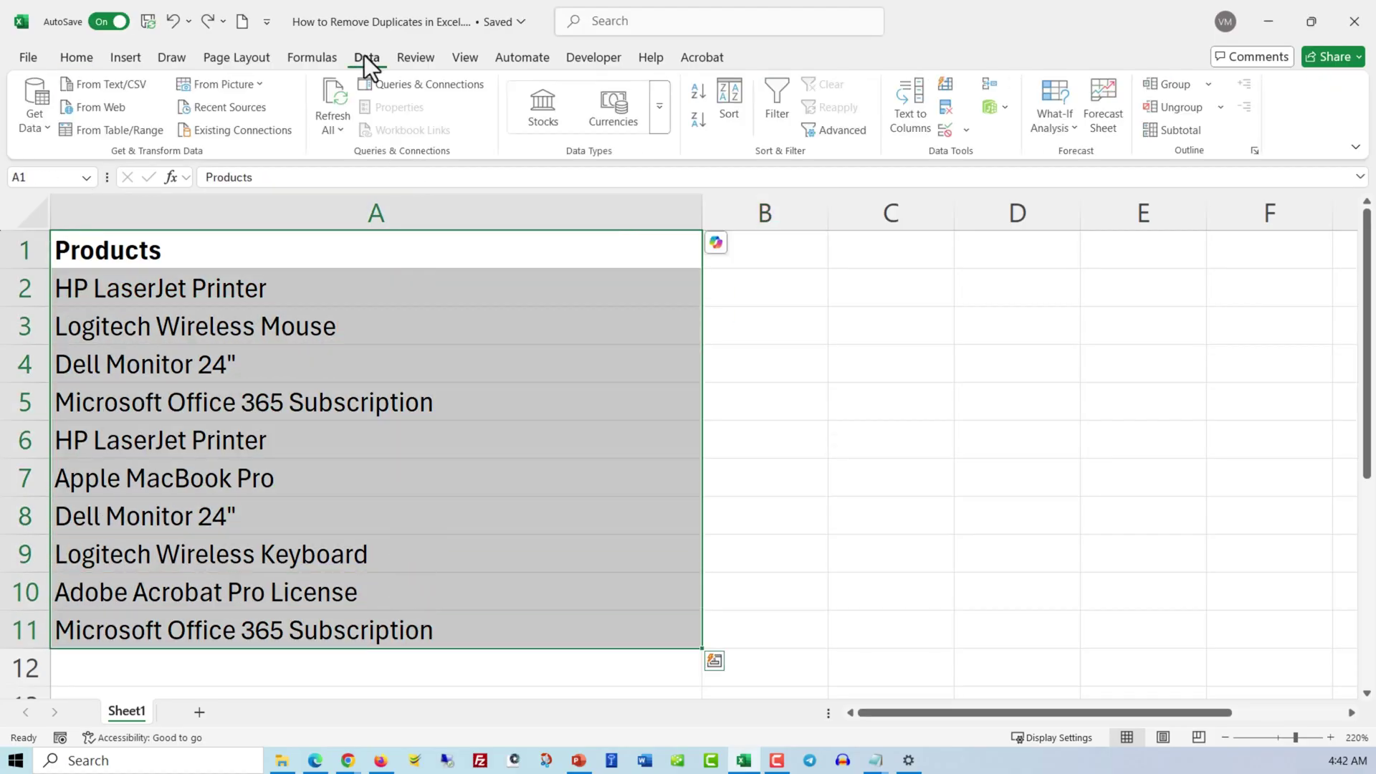
Apply an in-place Advanced filter with 'Unique records only' to hide the repeated products
{"action": "left_click", "coordinate": [845, 130]}
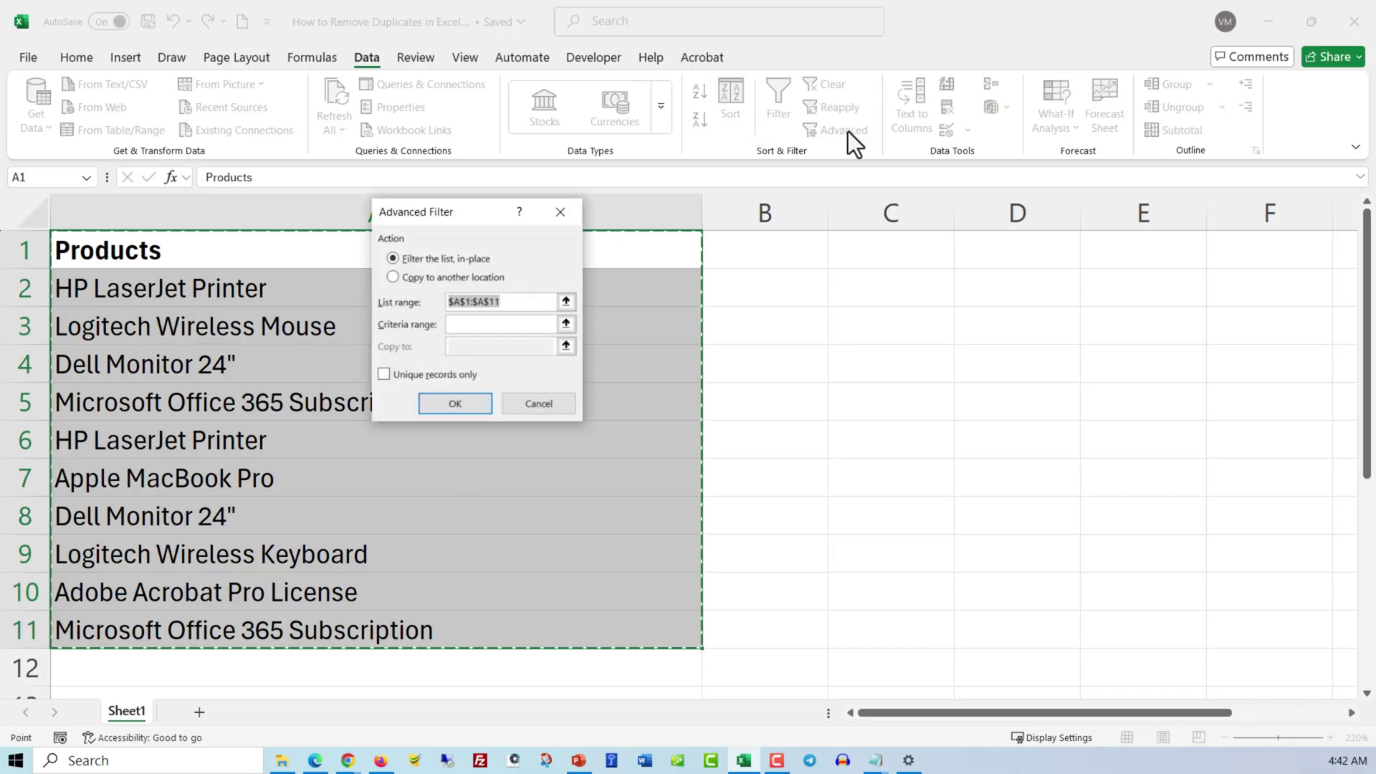
{"action": "left_click", "coordinate": [386, 374]}
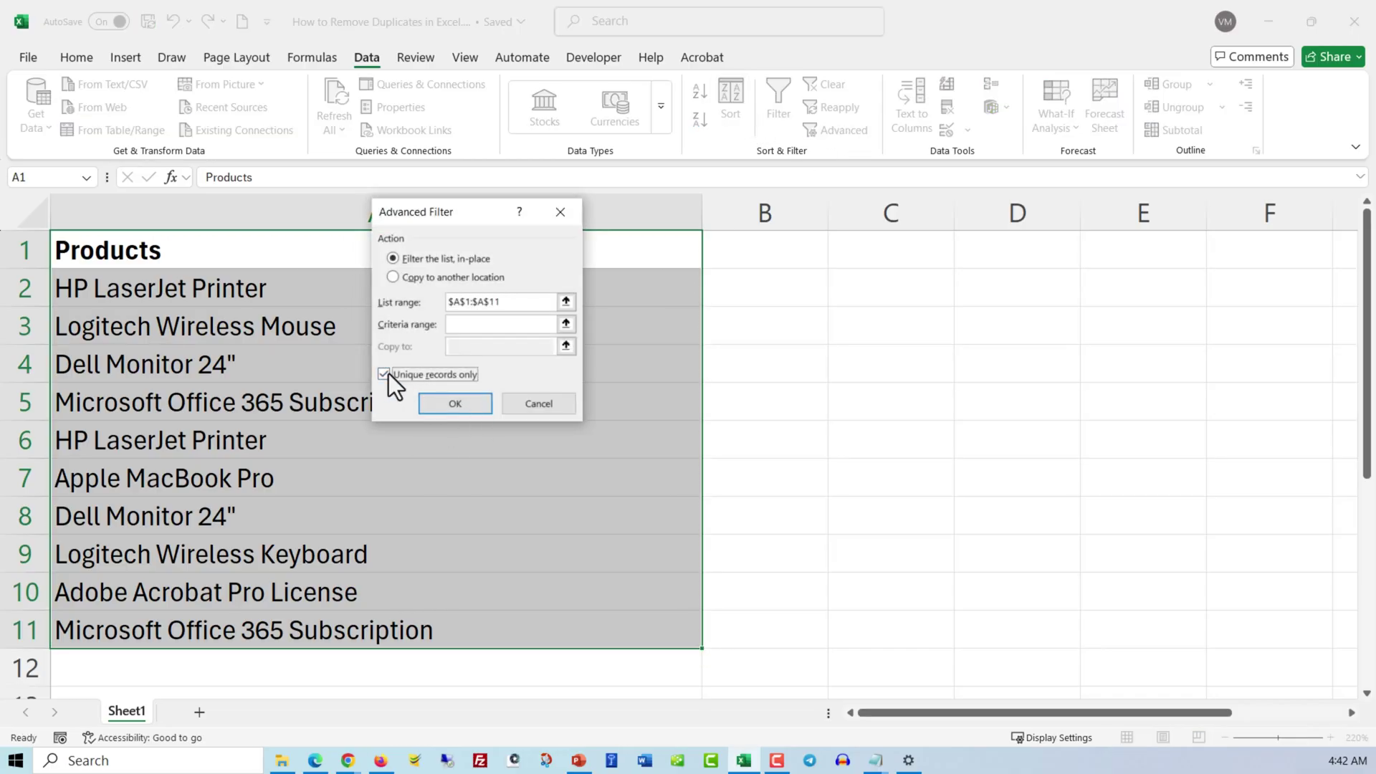
{"action": "left_click", "coordinate": [458, 409]}
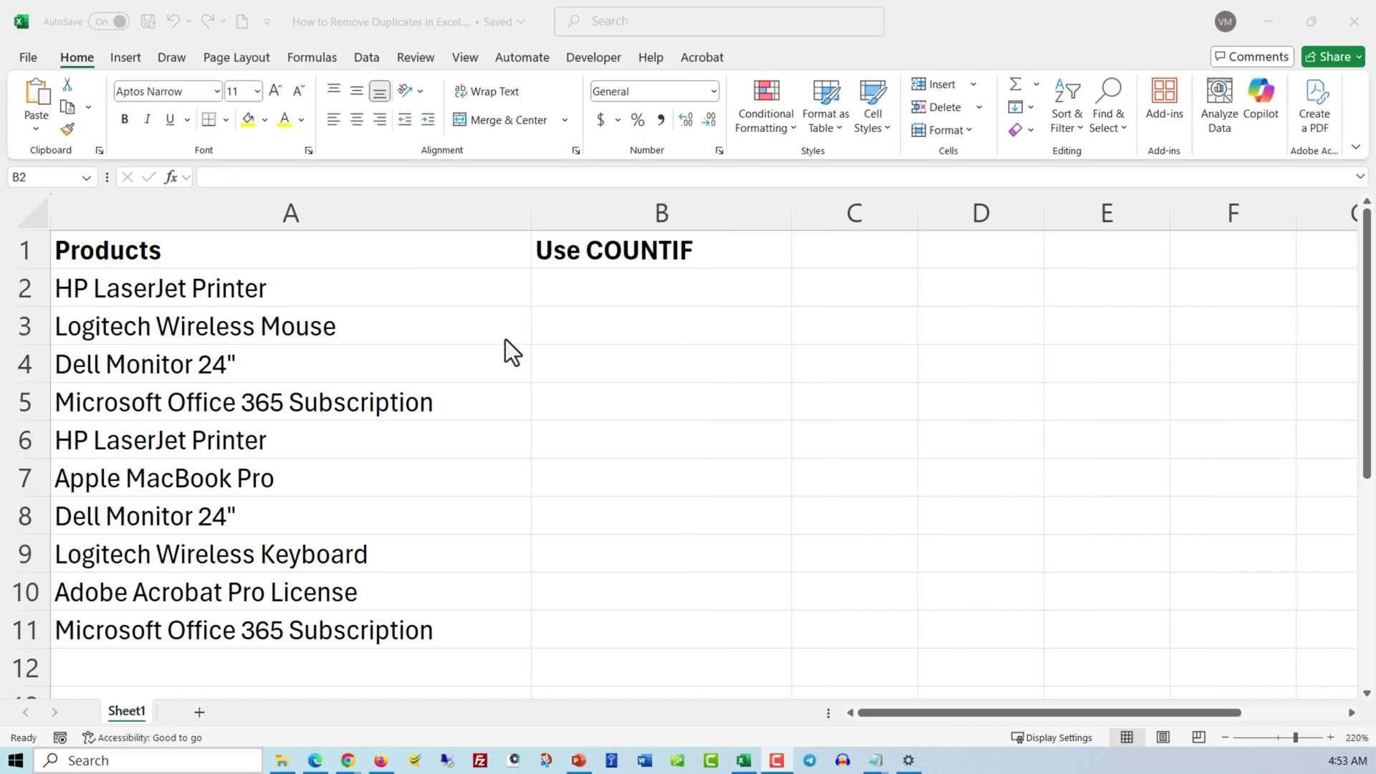
{"action": "left_click", "coordinate": [549, 286]}
Enter =COUNTIF(A2:A11,A2)>1 in B2 and fill it down to row 11 as a TRUE/FALSE flag
{"action": "type", "text": "=COUNTIF(A2:A11,A2)>1"}
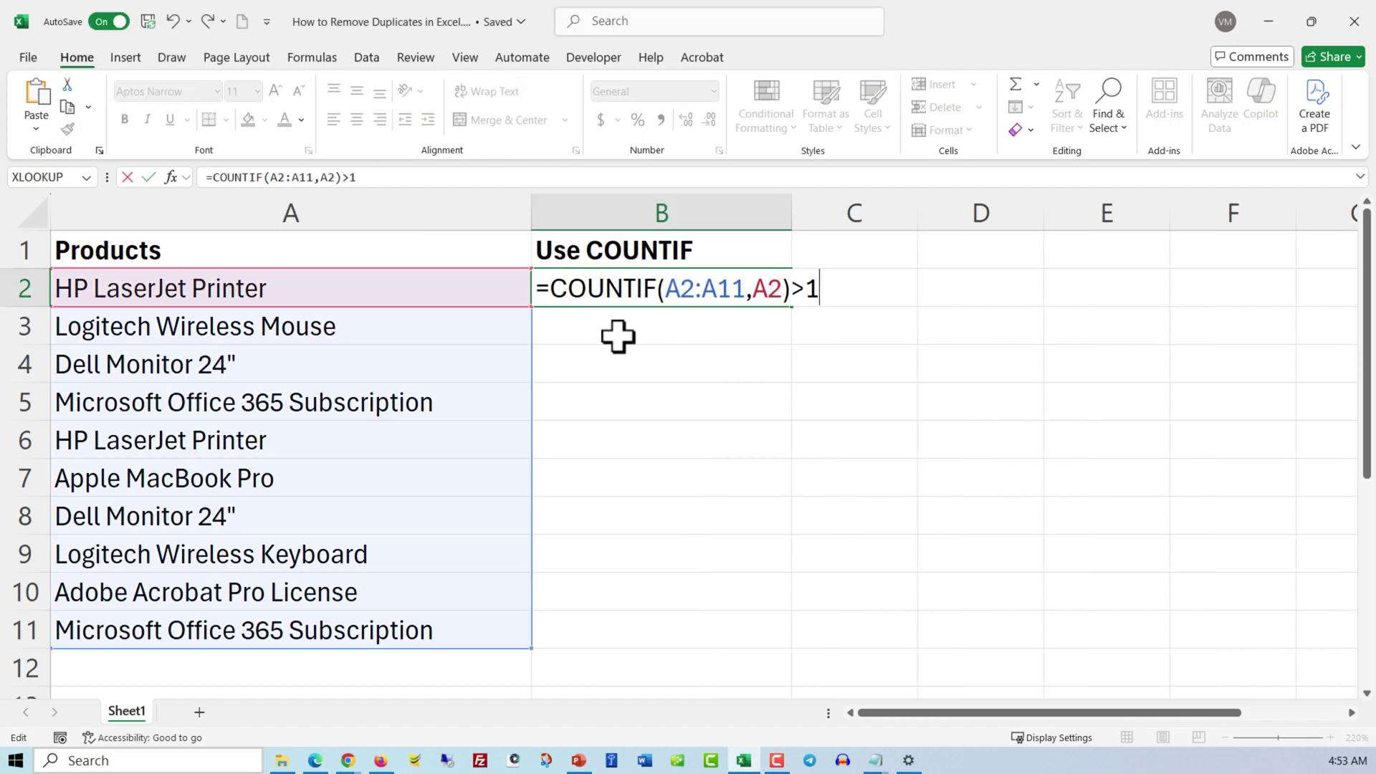
{"action": "key", "text": "Return"}
{"action": "left_click", "coordinate": [695, 295]}
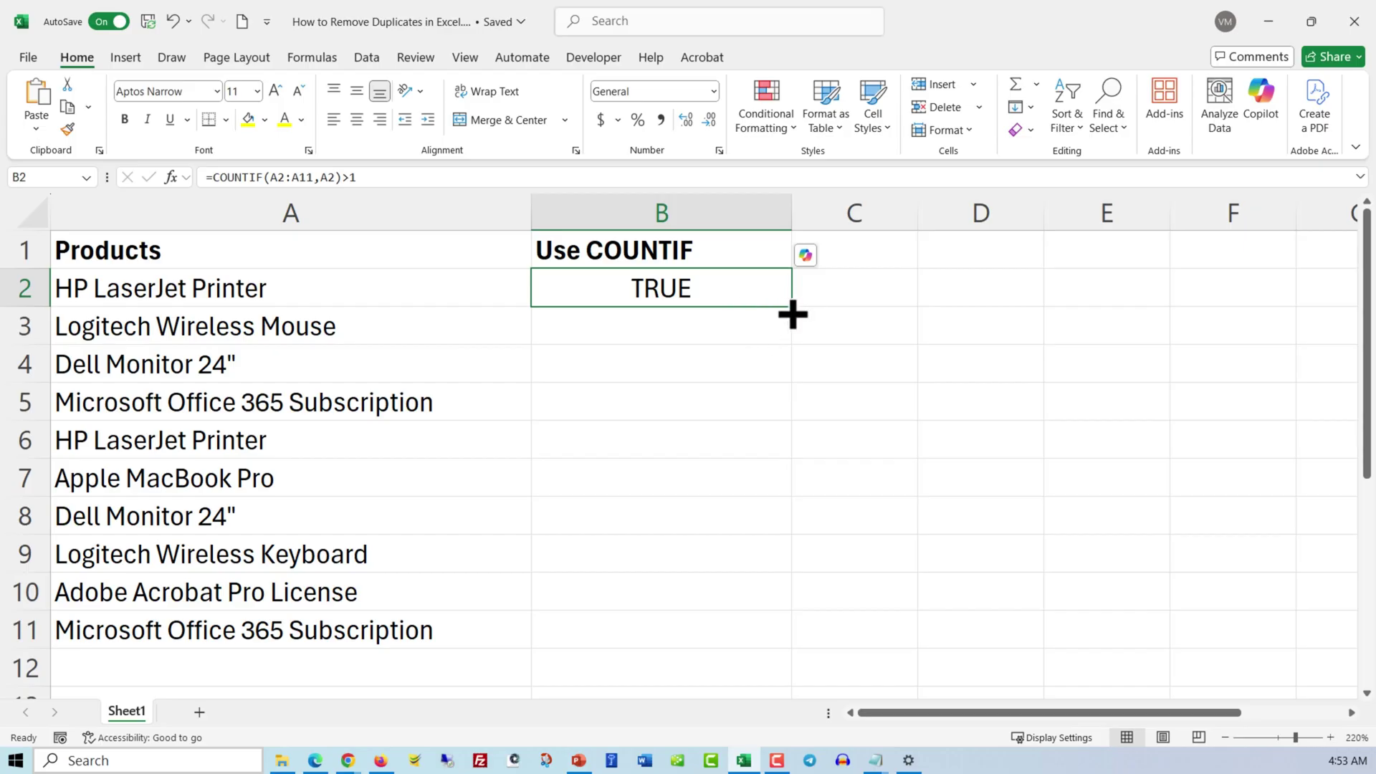
{"action": "left_click_drag", "start_coordinate": [792, 314], "coordinate": [780, 648]}
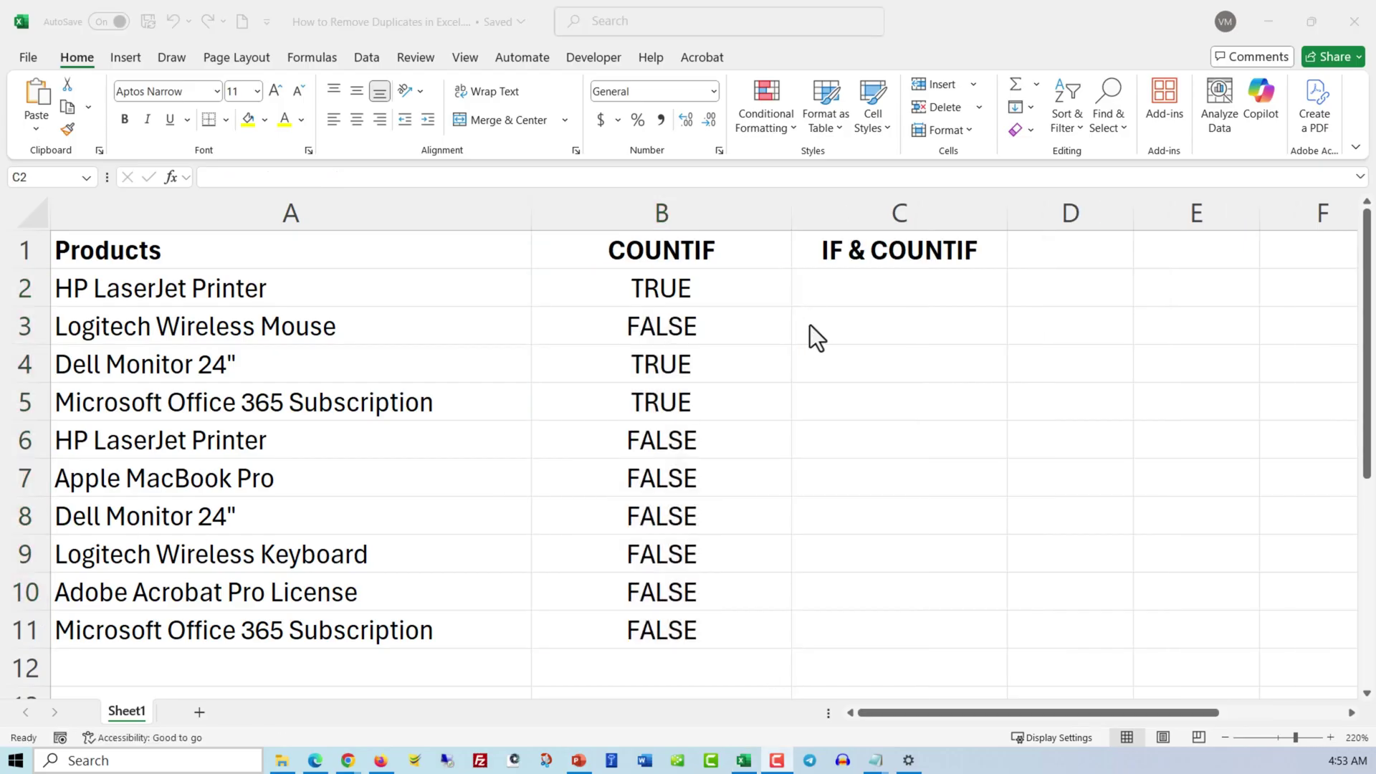
Add the IF/COUNTIF Duplicate/Unique label formula in C2, fill it to row 11, and centre it
{"action": "left_click", "coordinate": [857, 292]}
{"action": "key", "text": "ctrl+v"}
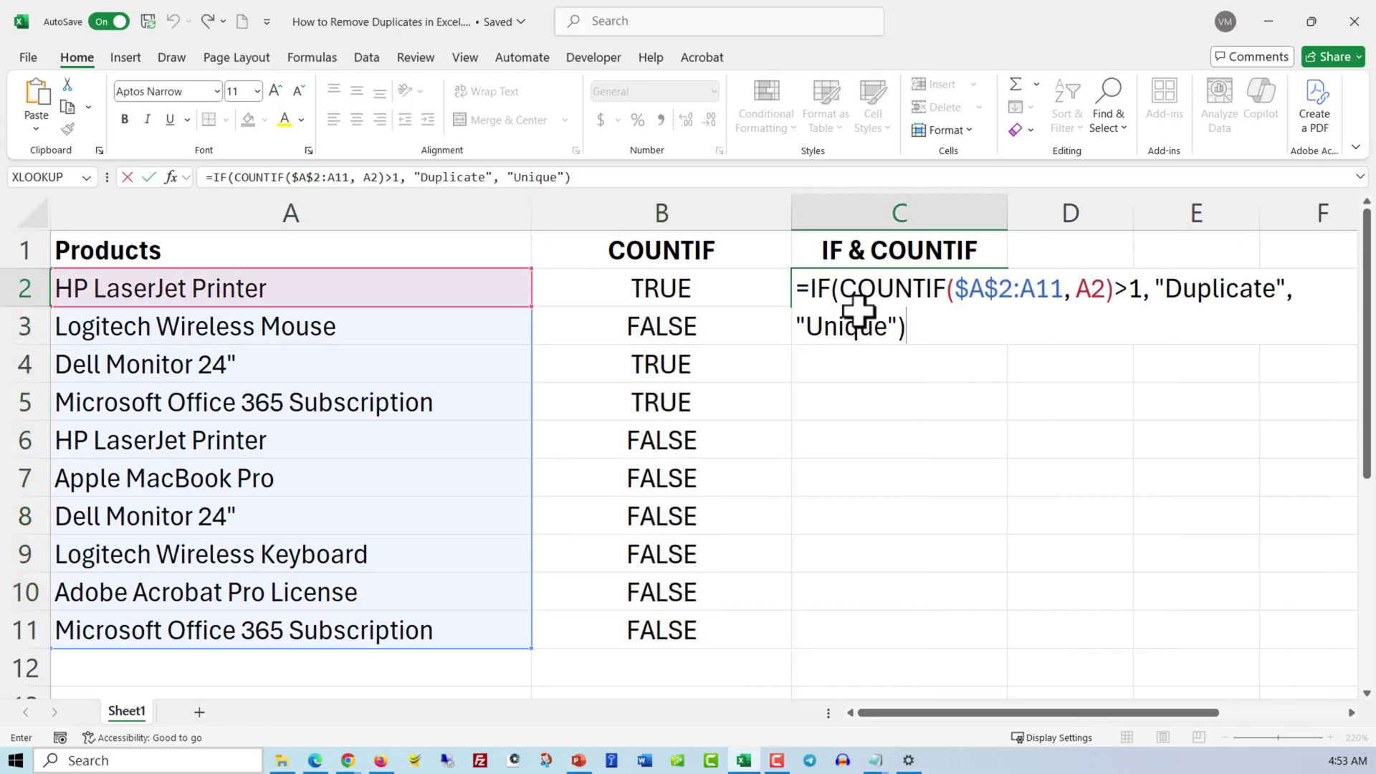
{"action": "key", "text": "Return"}
{"action": "left_click", "coordinate": [946, 288]}
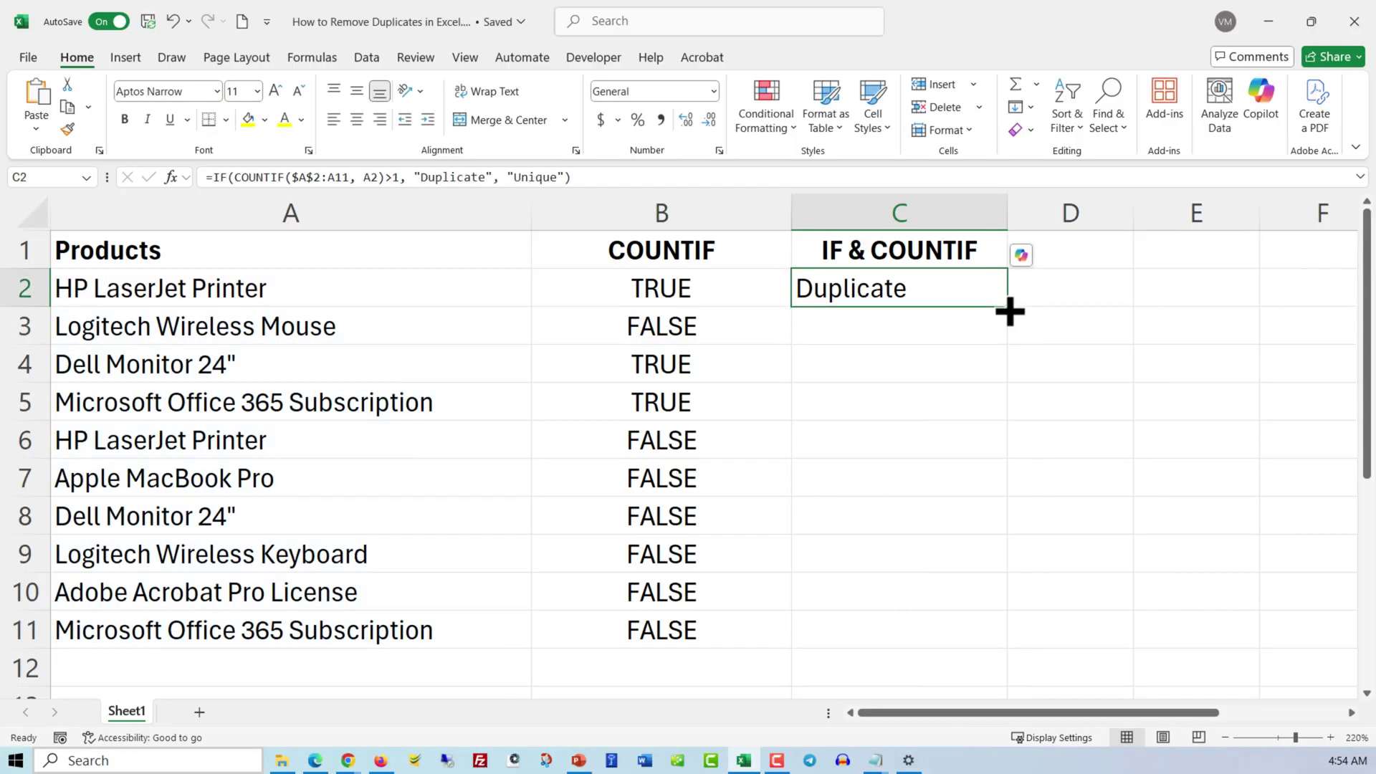
{"action": "left_click_drag", "start_coordinate": [1007, 306], "coordinate": [1006, 653]}
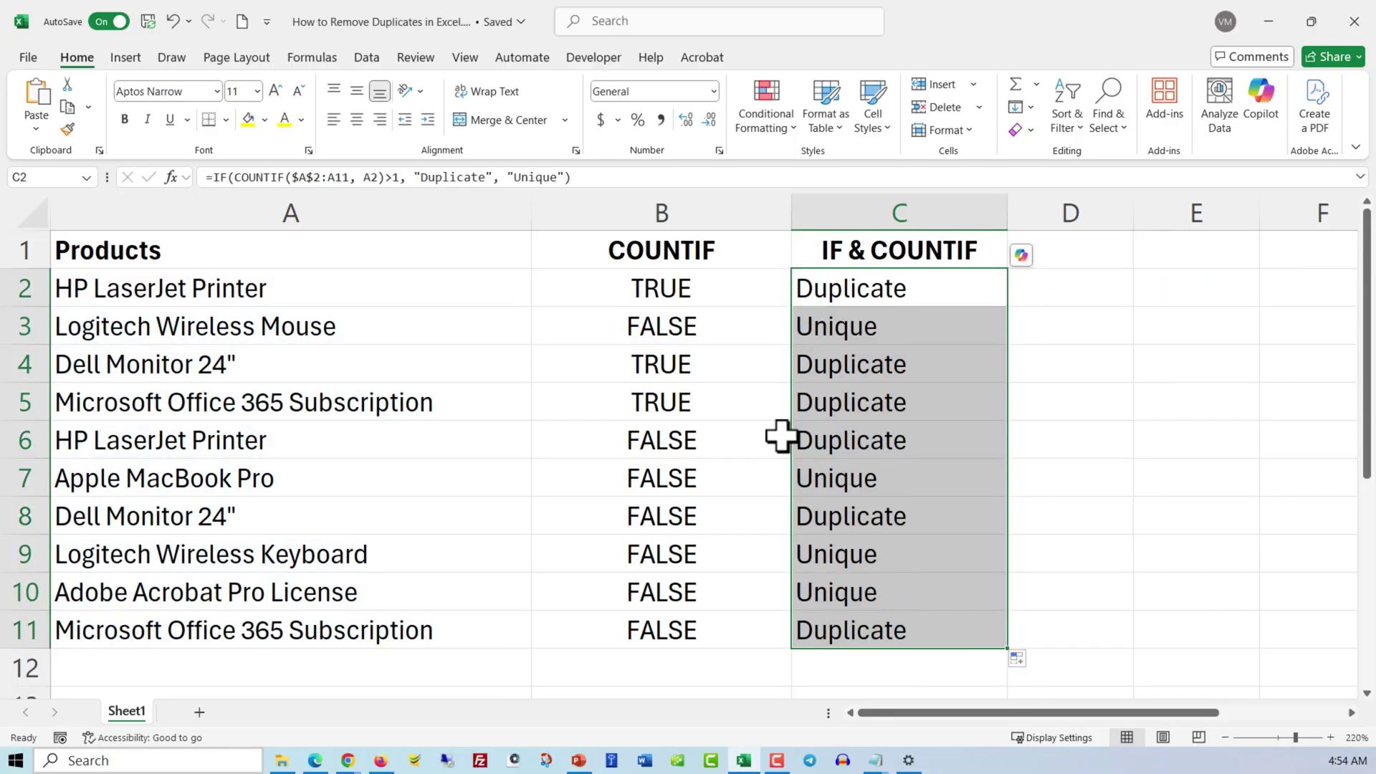
{"action": "left_click", "coordinate": [360, 124]}
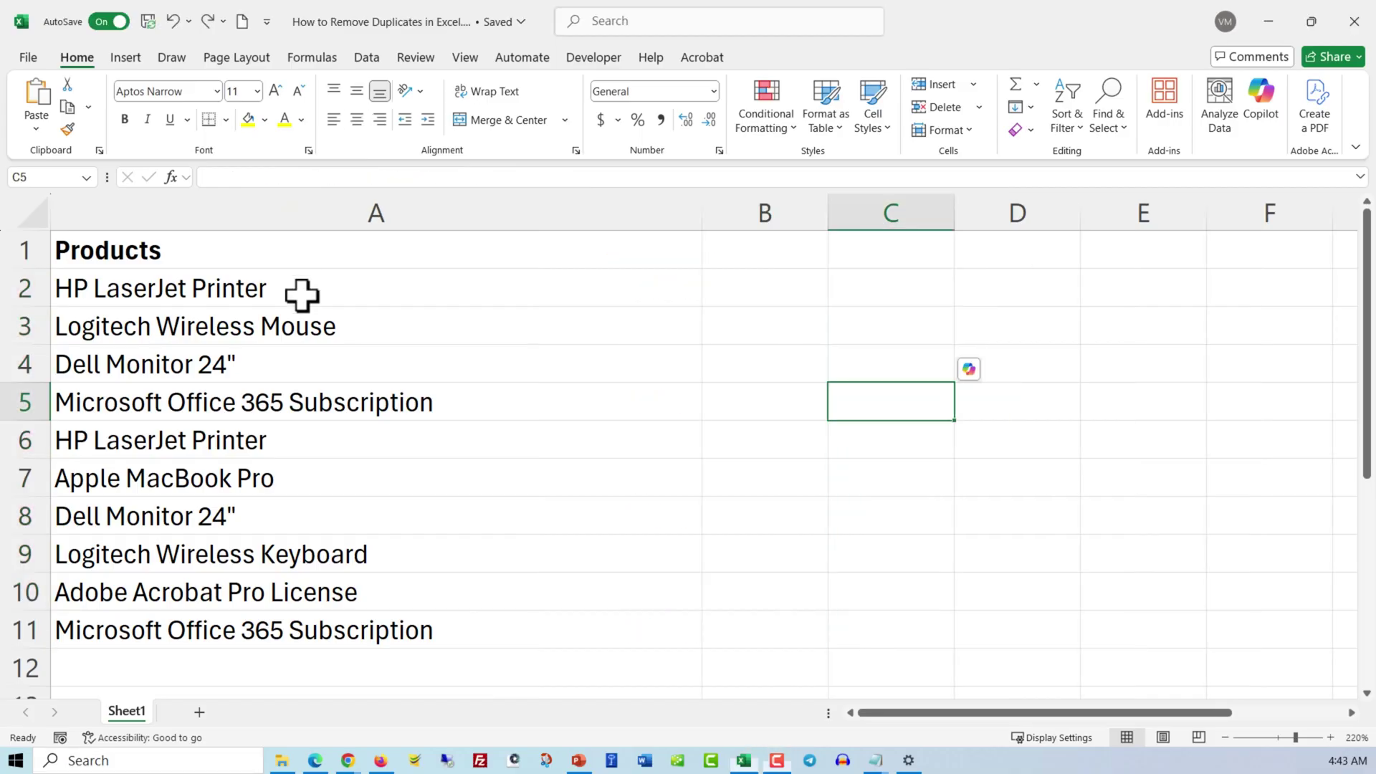
{"action": "left_click_drag", "start_coordinate": [301, 290], "coordinate": [277, 627]}
Create a PivotTable on a new worksheet with the Products field in Rows
{"action": "left_click", "coordinate": [126, 59]}
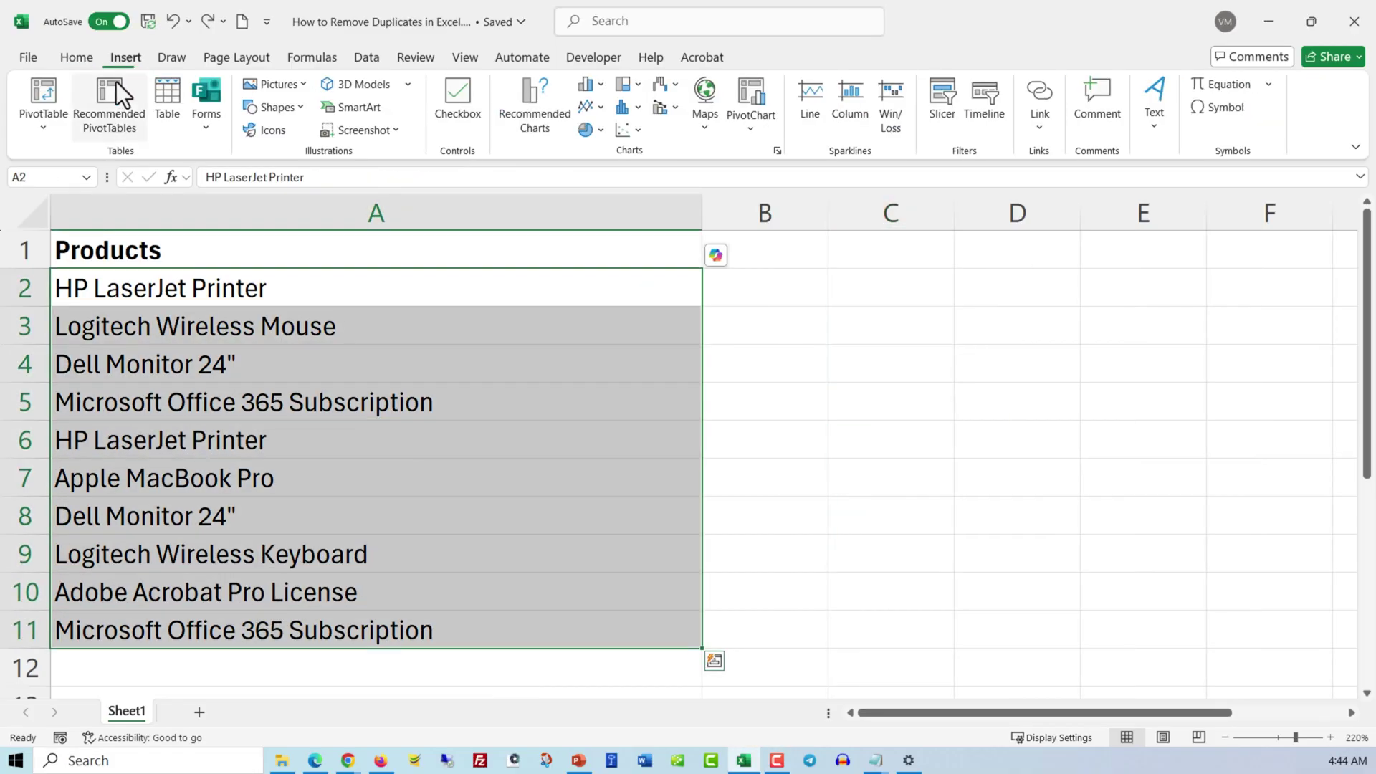
{"action": "left_click", "coordinate": [54, 100]}
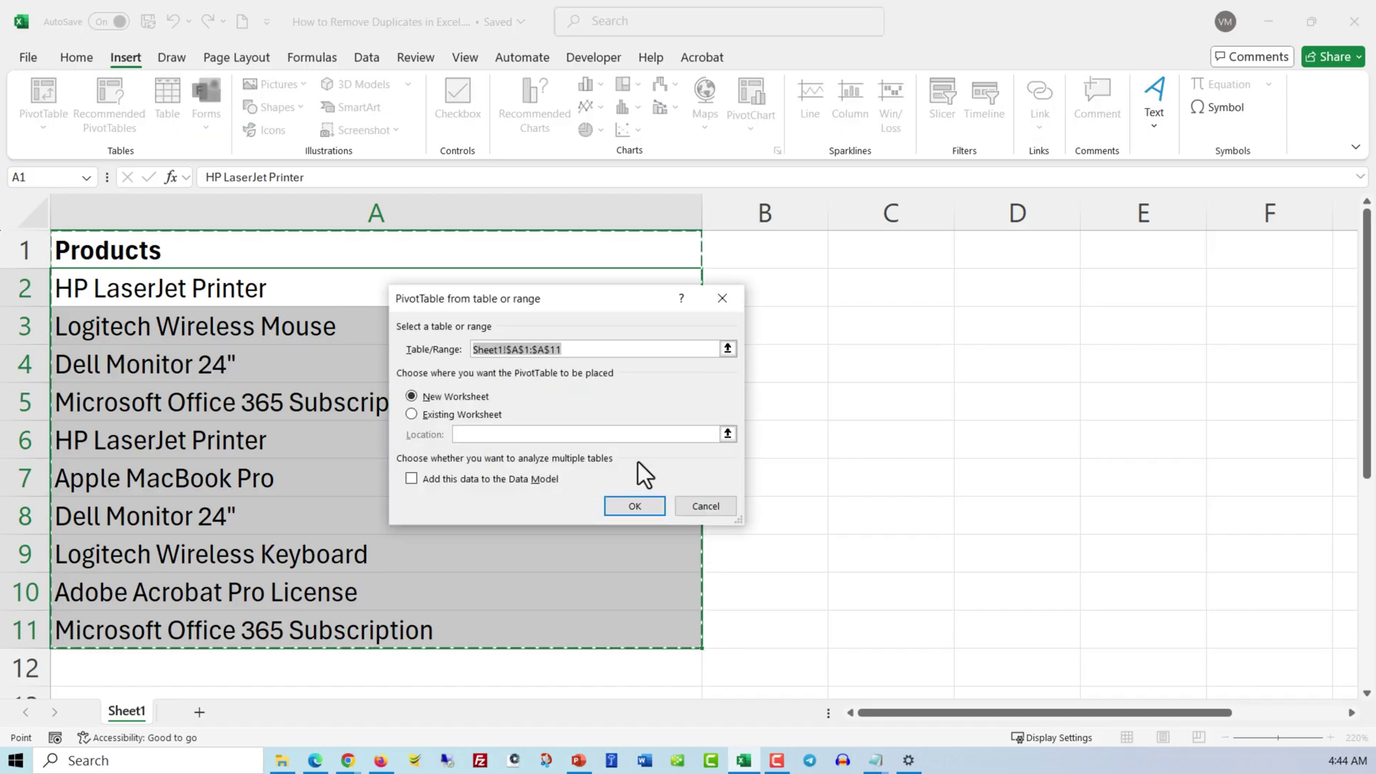
{"action": "left_click", "coordinate": [634, 506]}
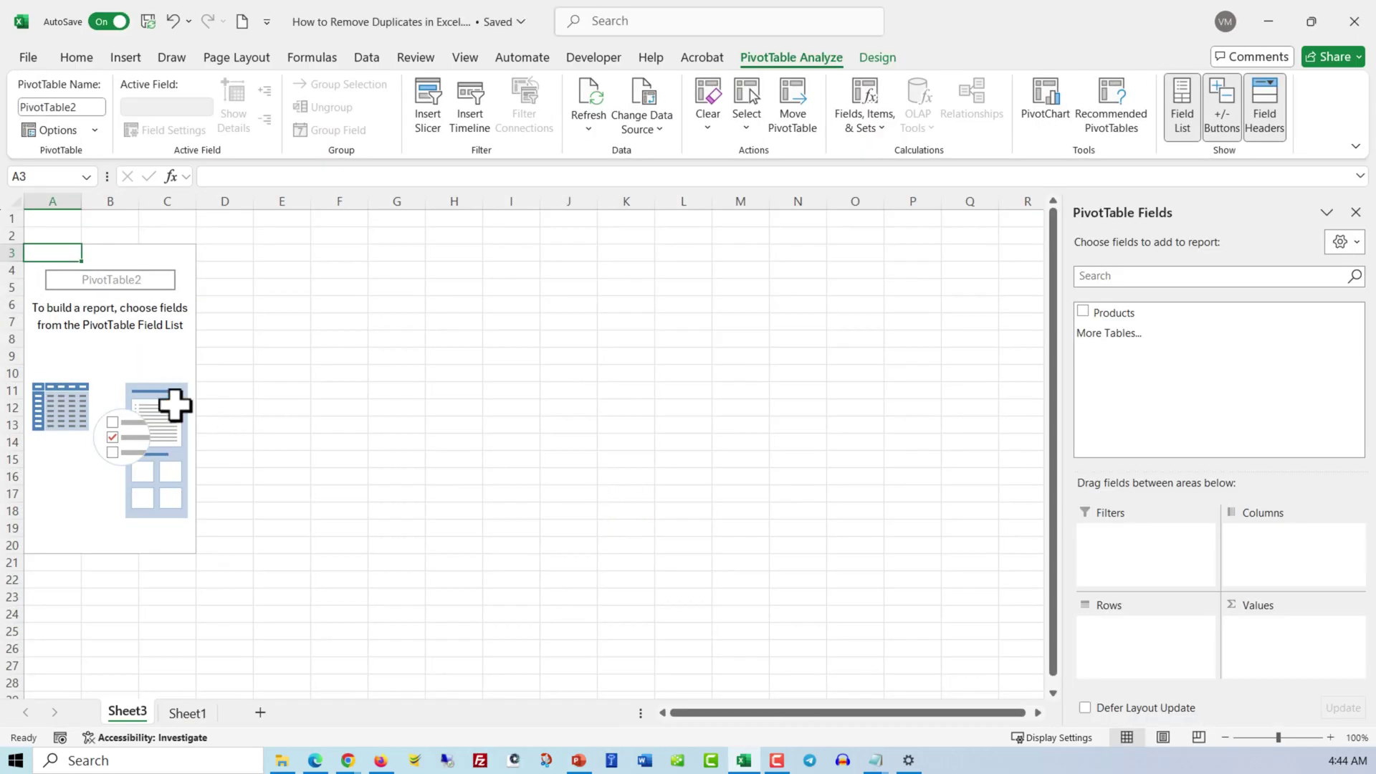
{"action": "left_click", "coordinate": [1131, 316]}
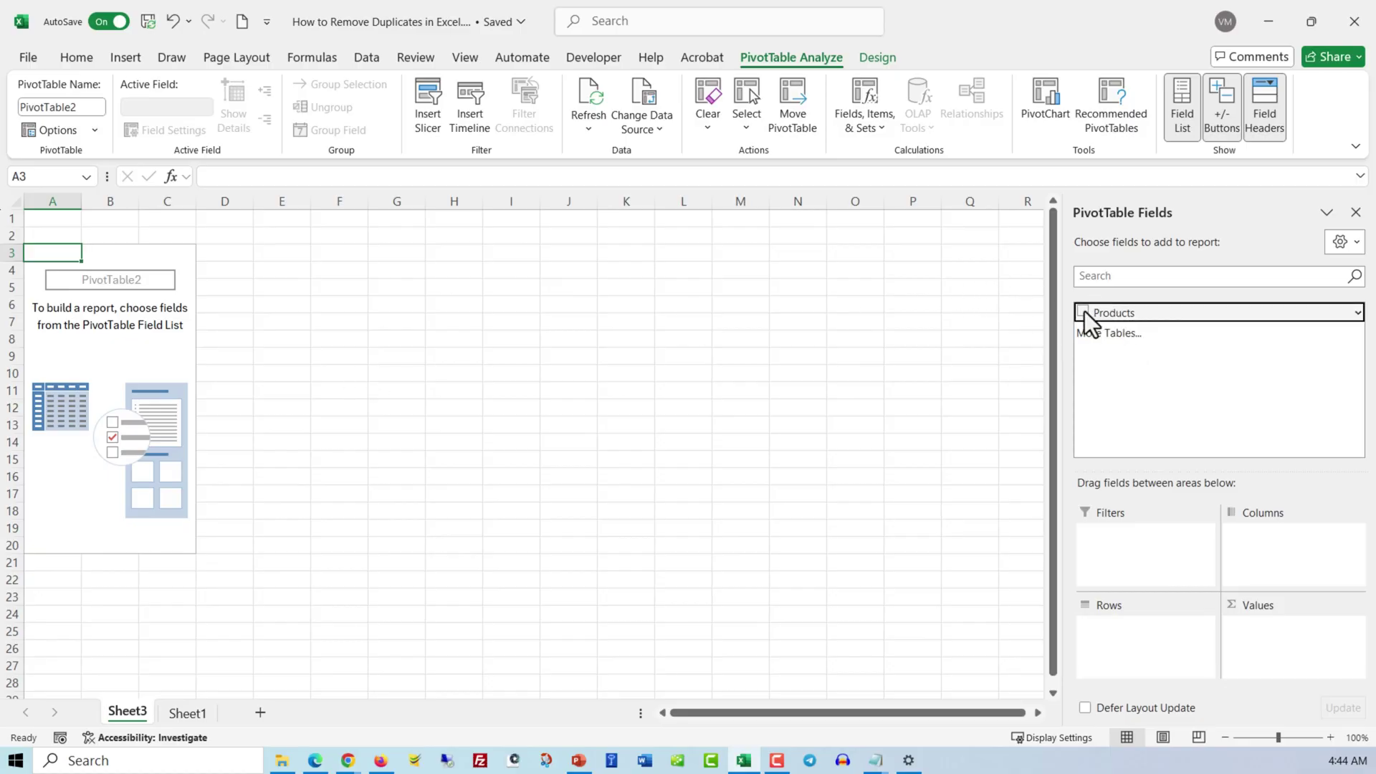
{"action": "left_click_drag", "start_coordinate": [1090, 320], "coordinate": [1129, 636]}
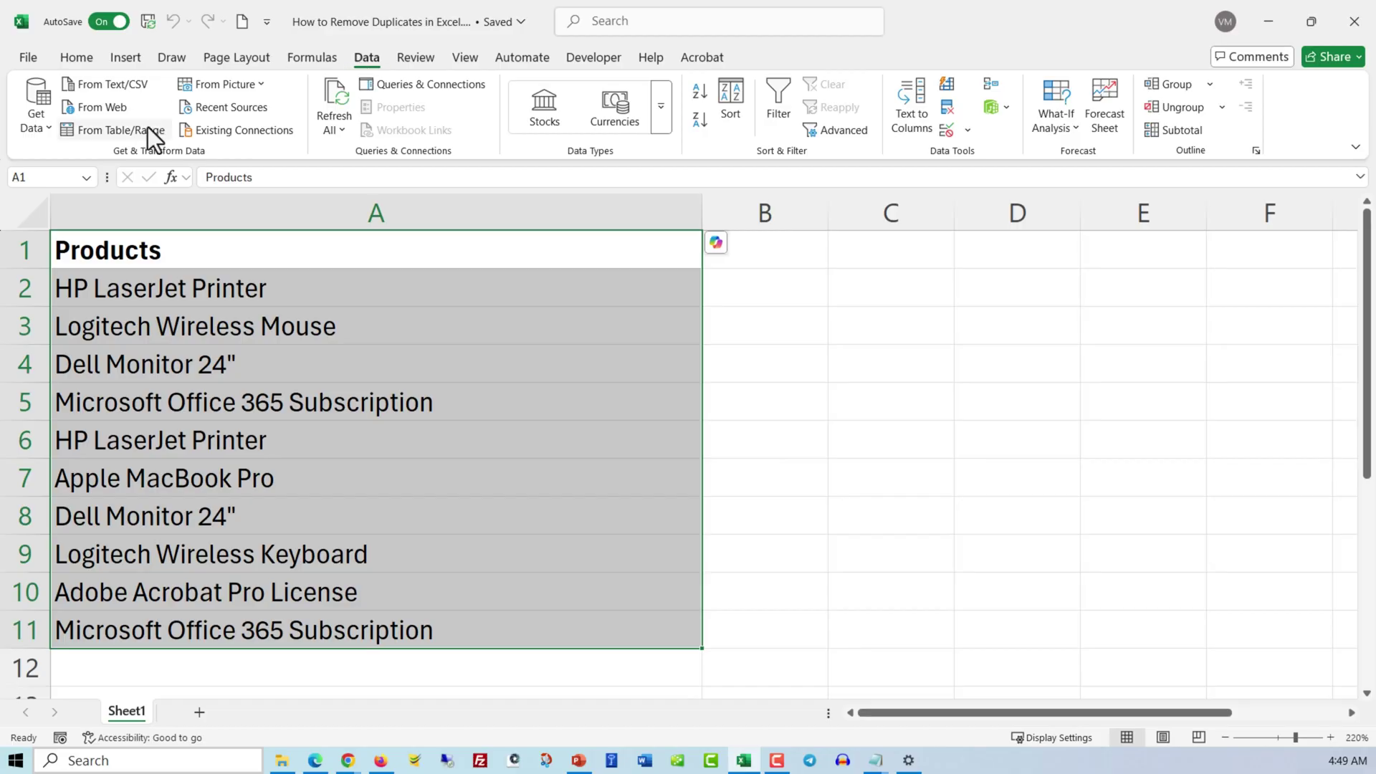
{"action": "left_click", "coordinate": [147, 130]}
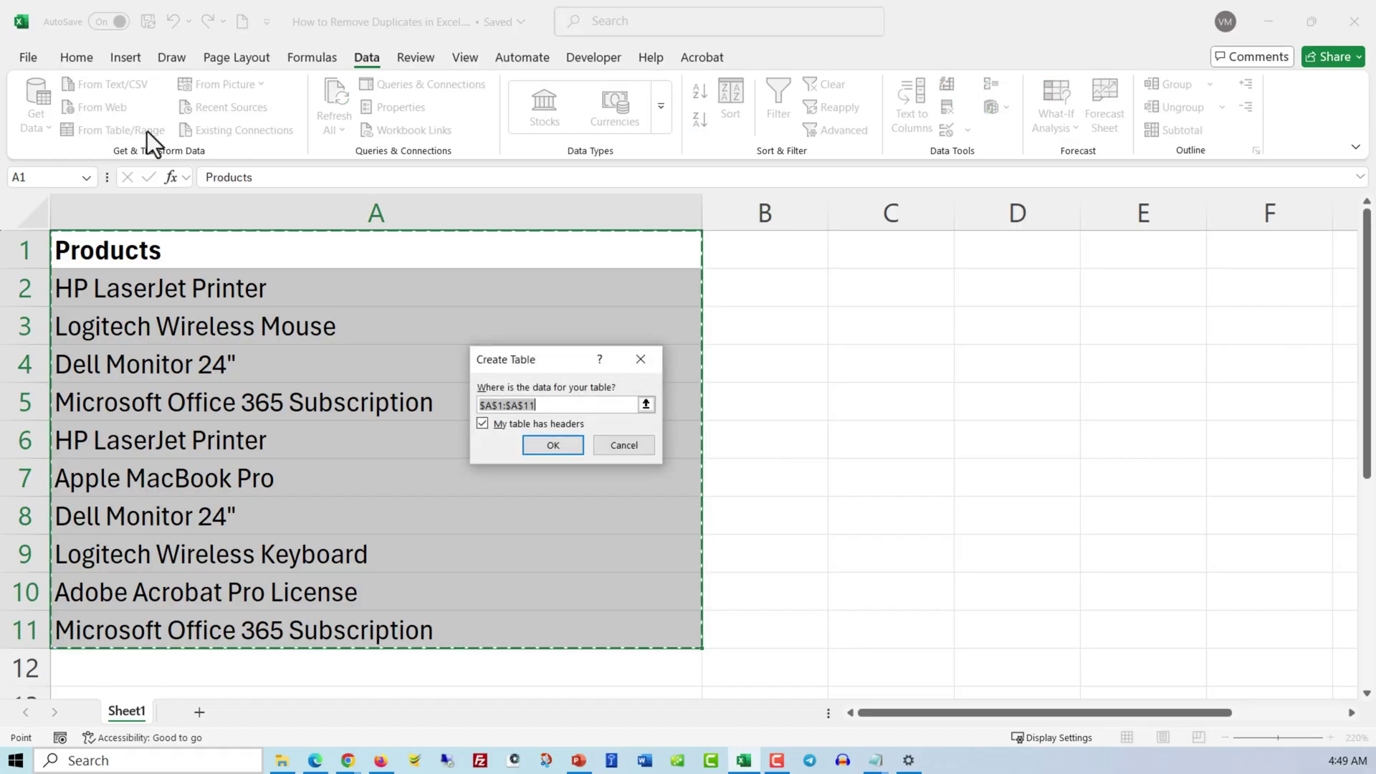
Confirm the Products range as a table with headers, then remove its duplicate rows in Power Query
{"action": "left_click", "coordinate": [559, 450]}
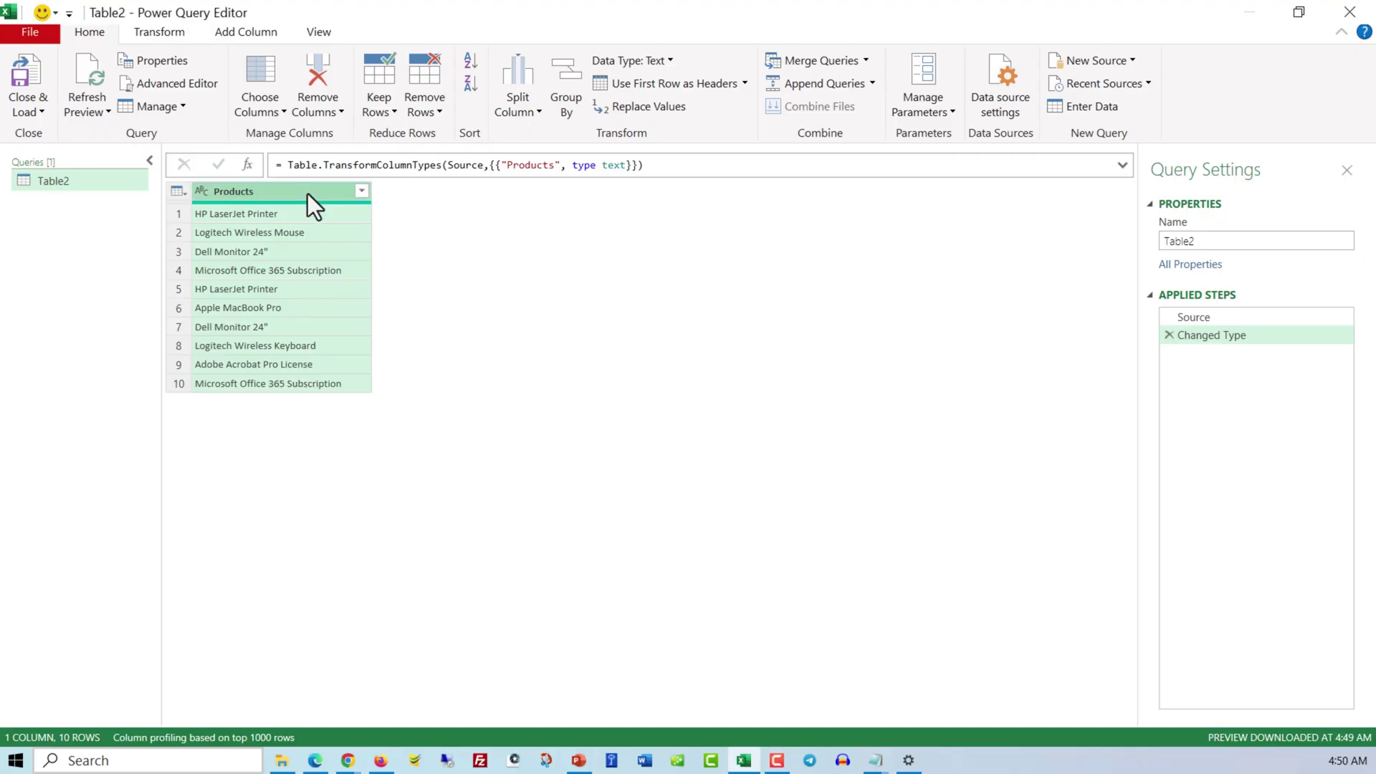
{"action": "left_click", "coordinate": [433, 113]}
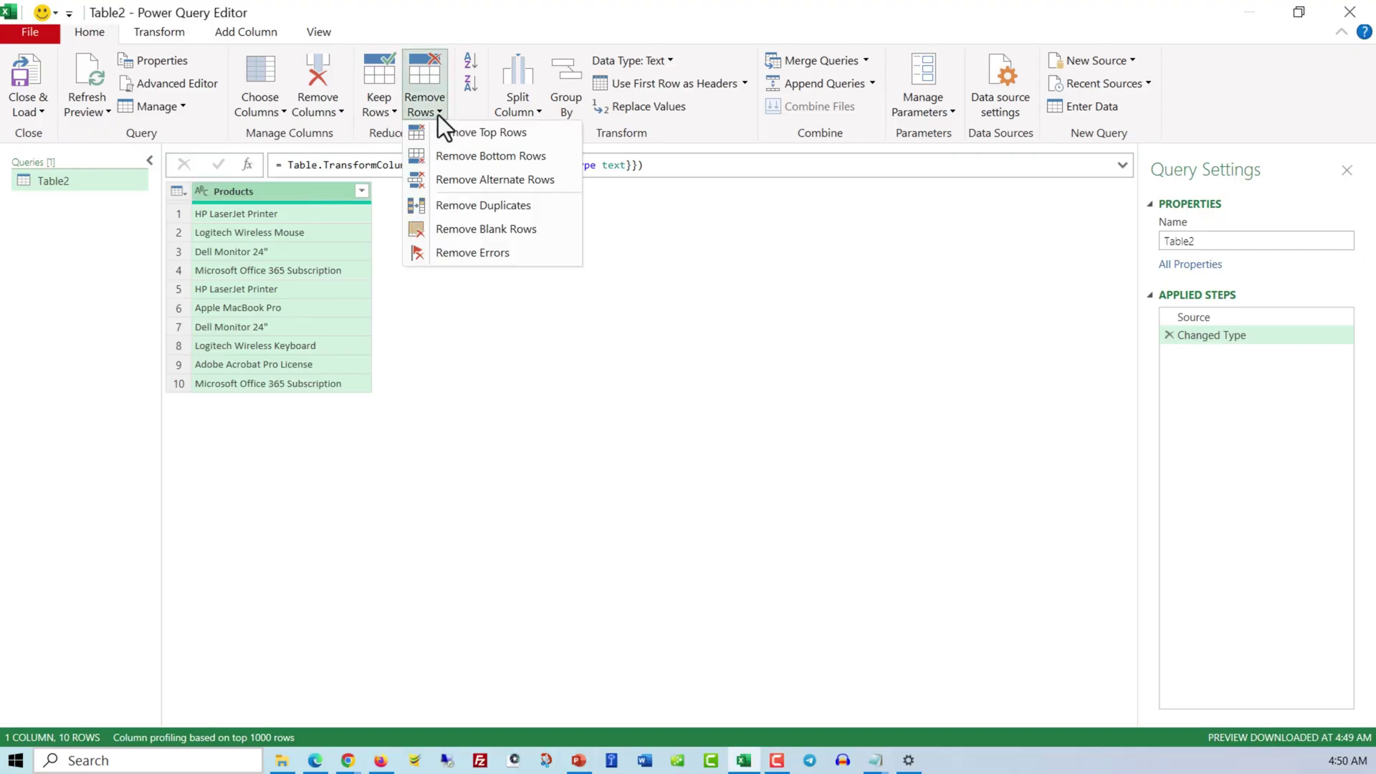
{"action": "left_click", "coordinate": [475, 207]}
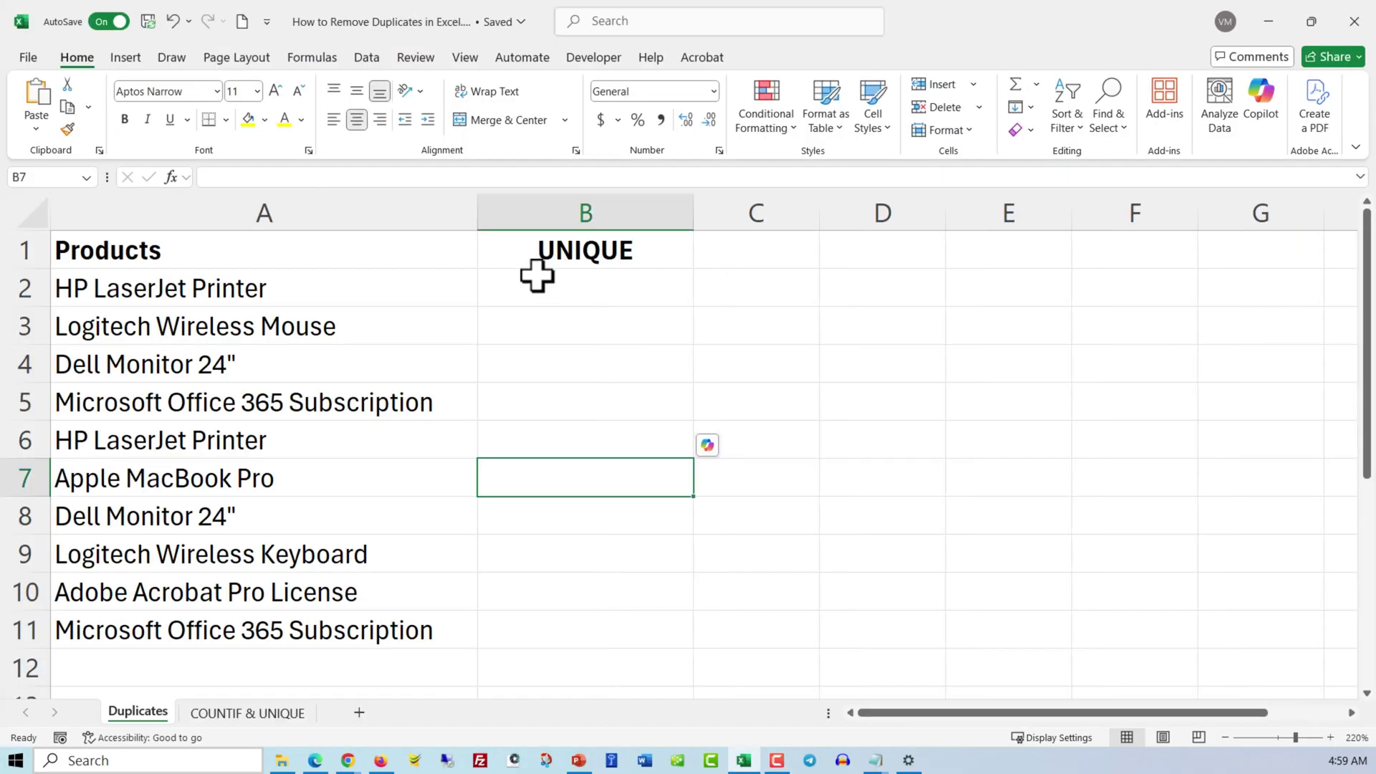
Enter =UNIQUE(A2:A11) in B2 to spill the distinct products, and widen column B
{"action": "left_click", "coordinate": [534, 282]}
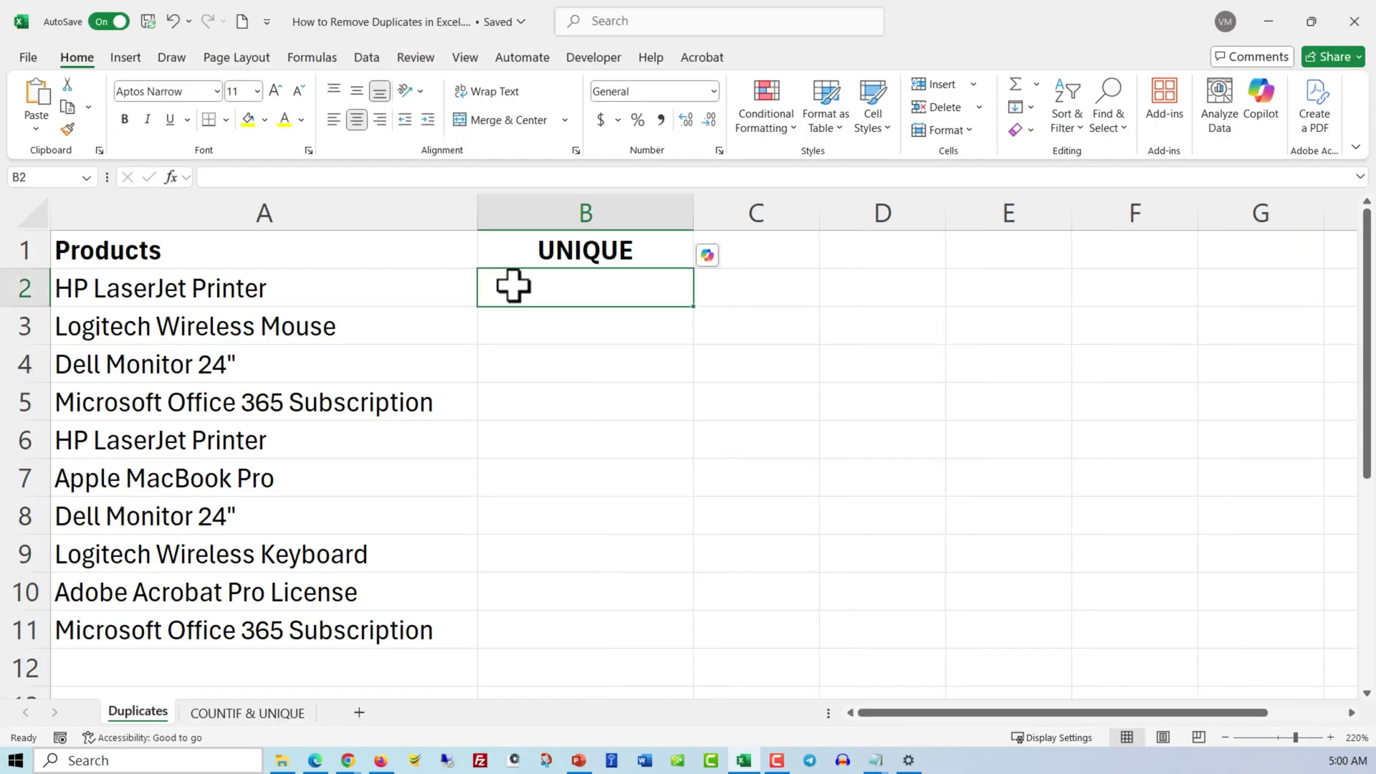
{"action": "type", "text": "=UNIQUE(A2:A11)"}
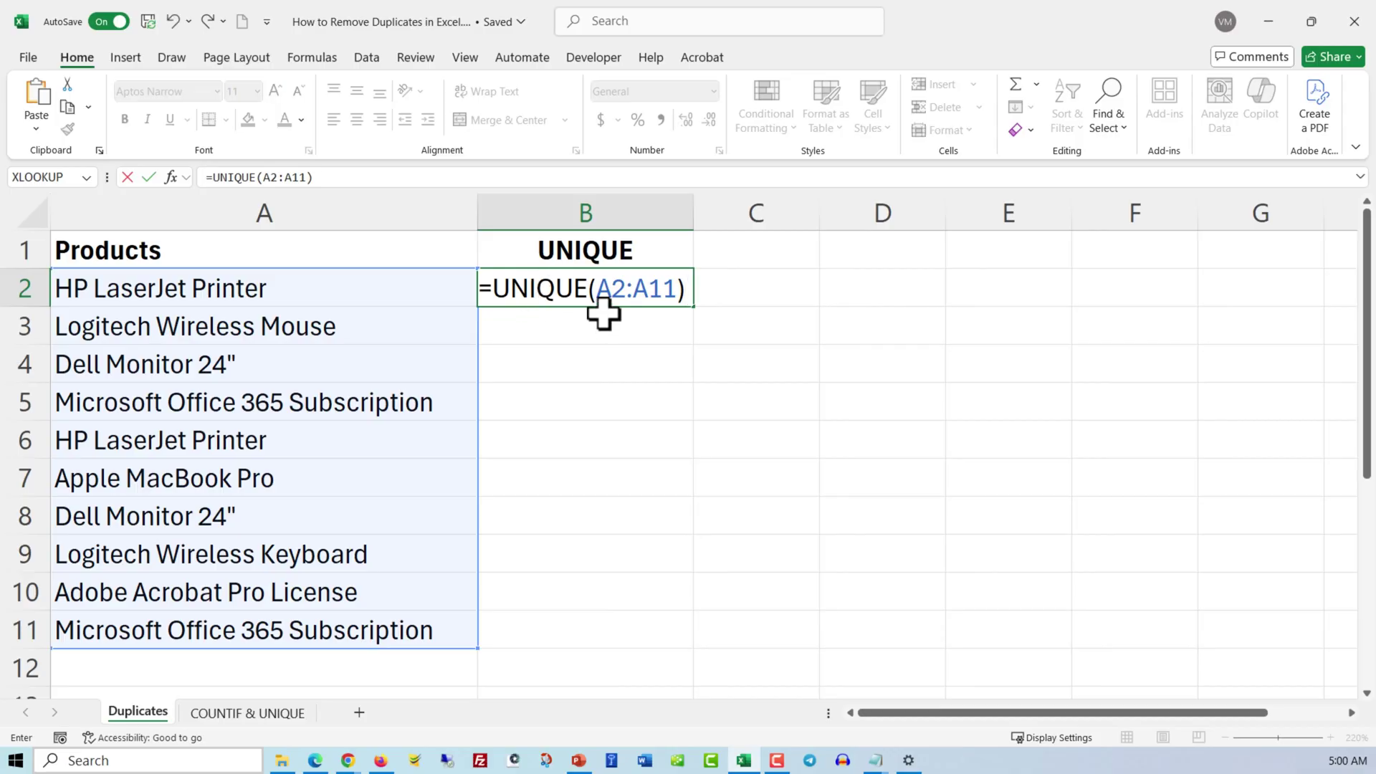
{"action": "key", "text": "Return"}
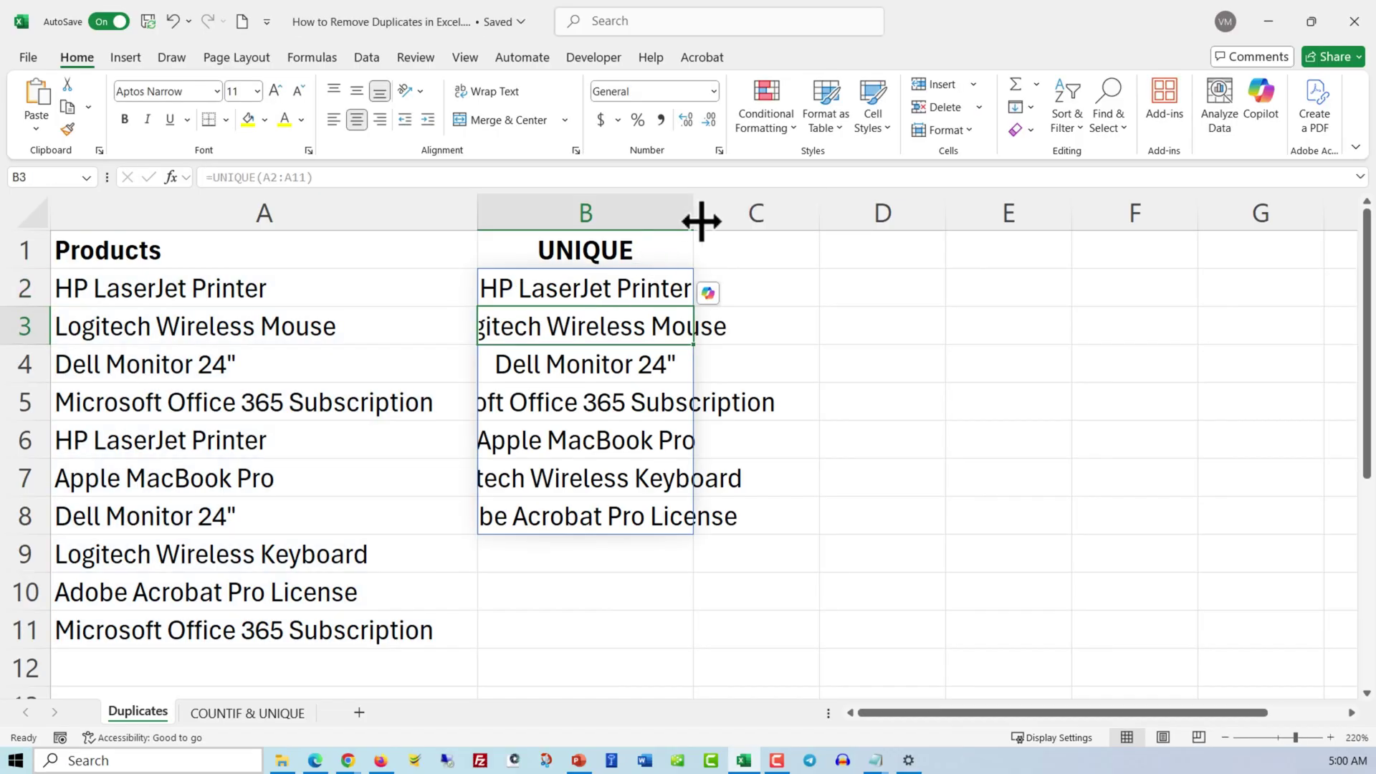
{"action": "left_click_drag", "start_coordinate": [702, 222], "coordinate": [900, 258]}
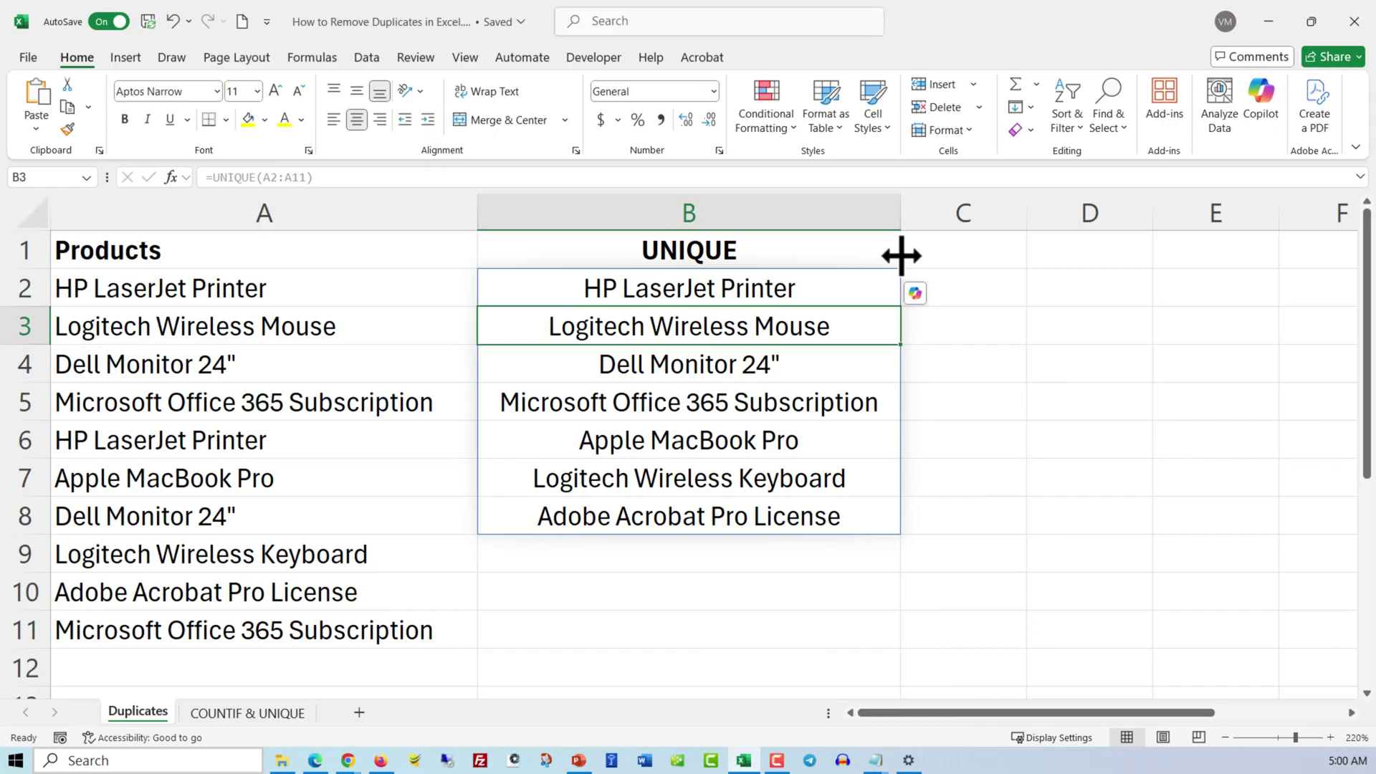